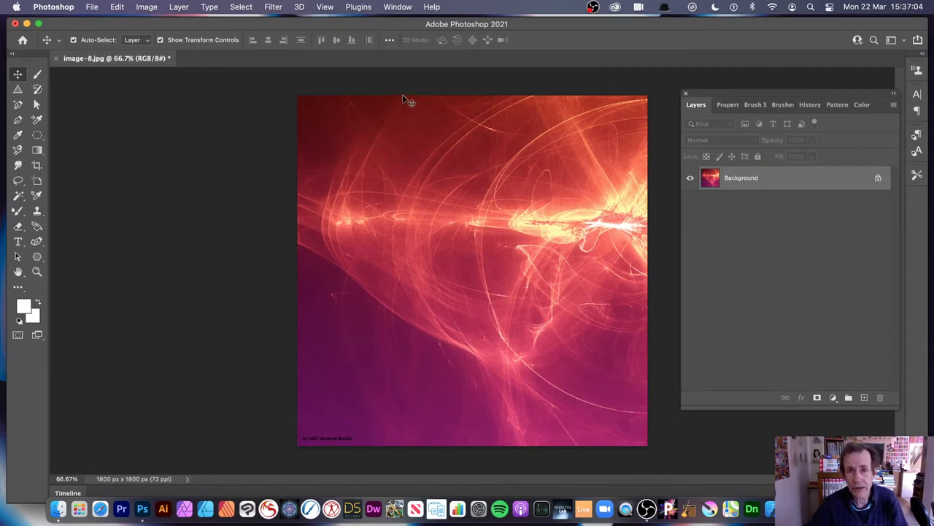
Step: Duplicate the Background layer under the name Background copy
left_click(178, 6)
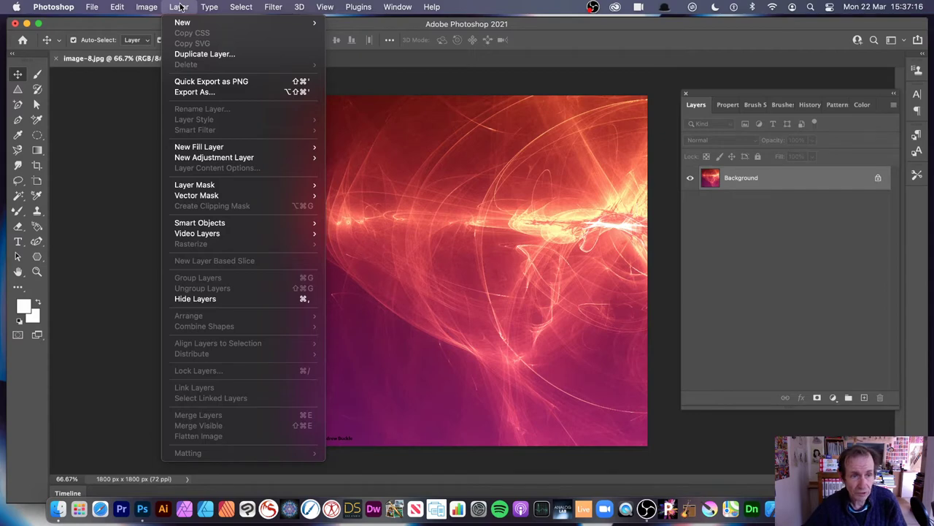
left_click(267, 54)
left_click(573, 218)
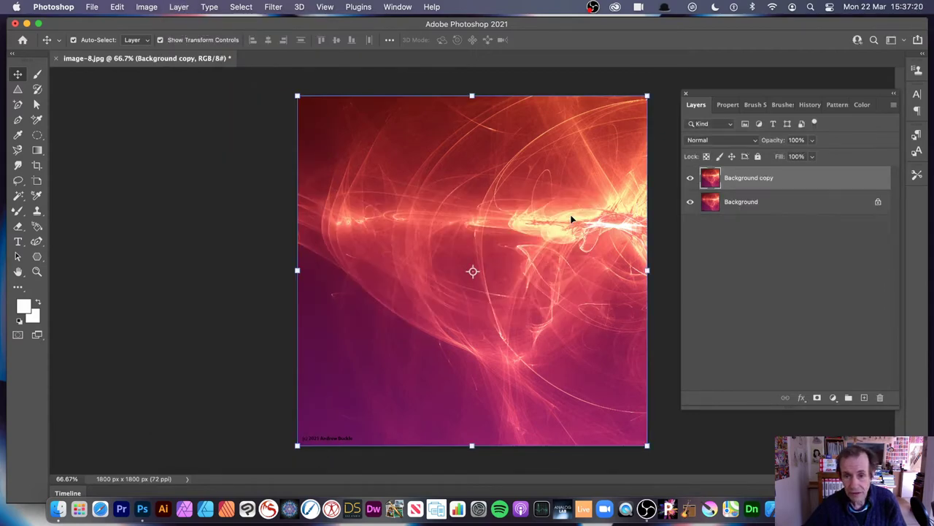
Step: Try the Pointillize filter on the duplicated layer with a cell size of 6, and undo it
left_click(275, 7)
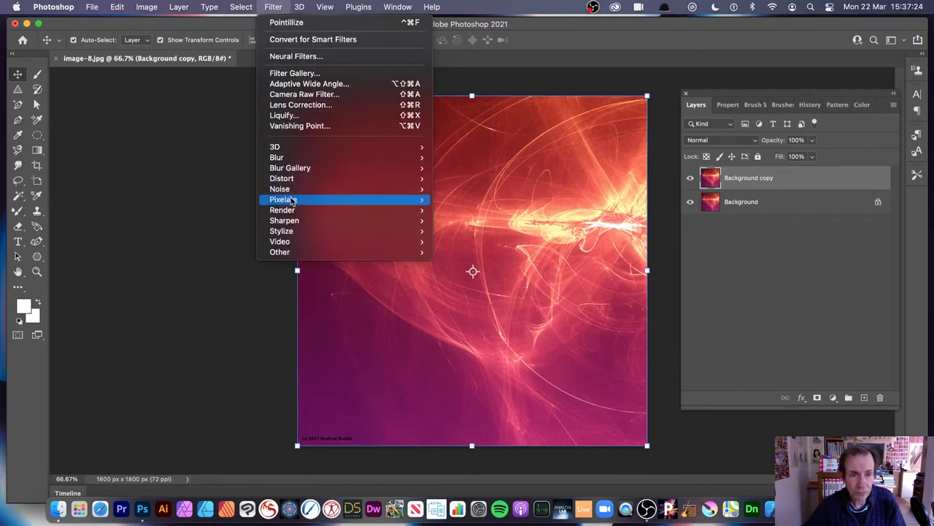
mouse_move(292, 200)
left_click(478, 264)
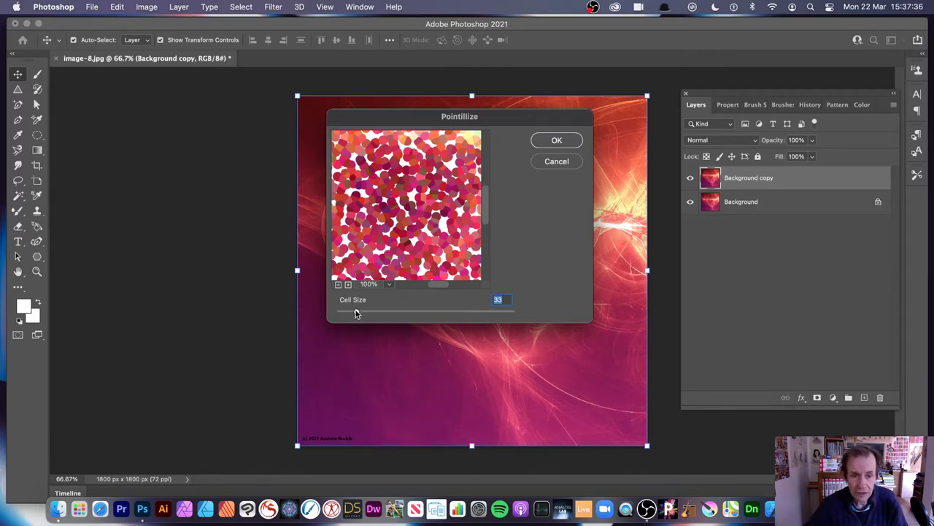
left_click_drag(355, 310, 389, 311)
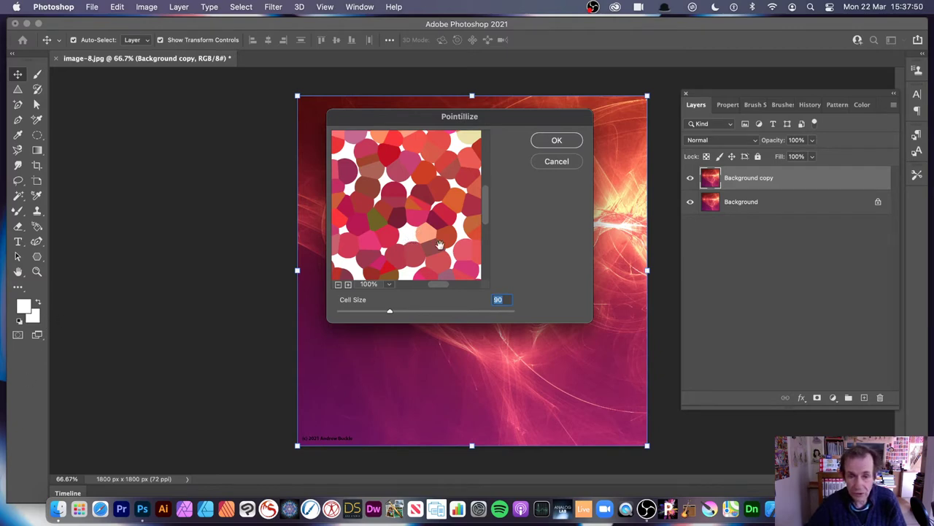
left_click_drag(392, 311, 343, 314)
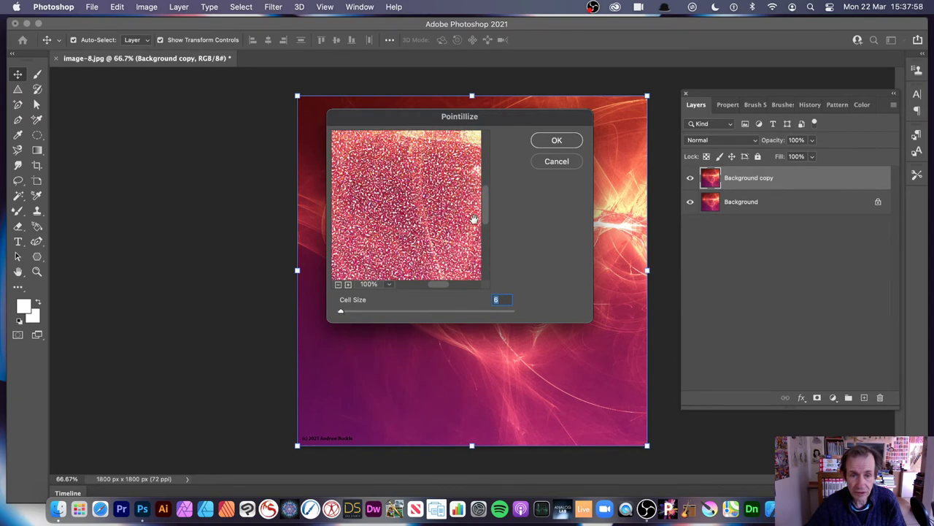
left_click(555, 139)
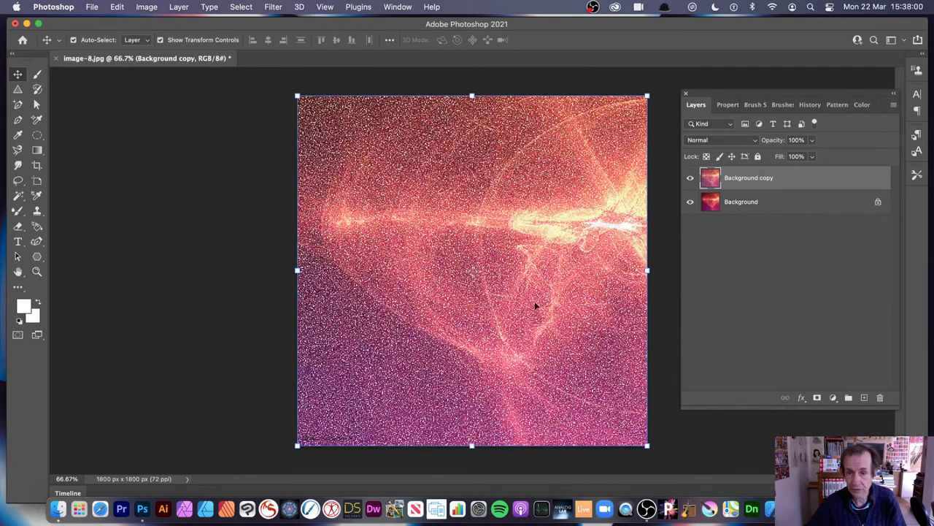
key("super+z")
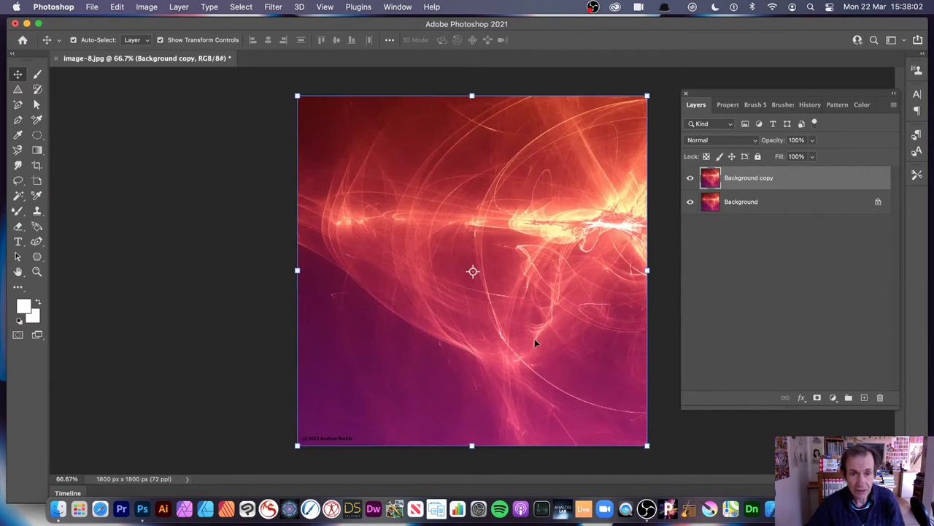
Step: Apply Pointillize to the duplicated layer with a cell size well above 6, and repeat the filter once
left_click(274, 7)
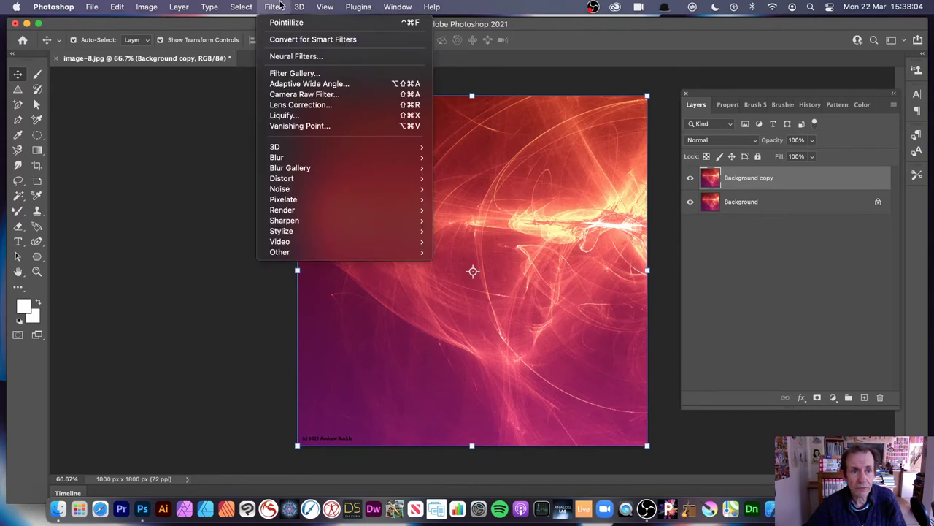
mouse_move(295, 202)
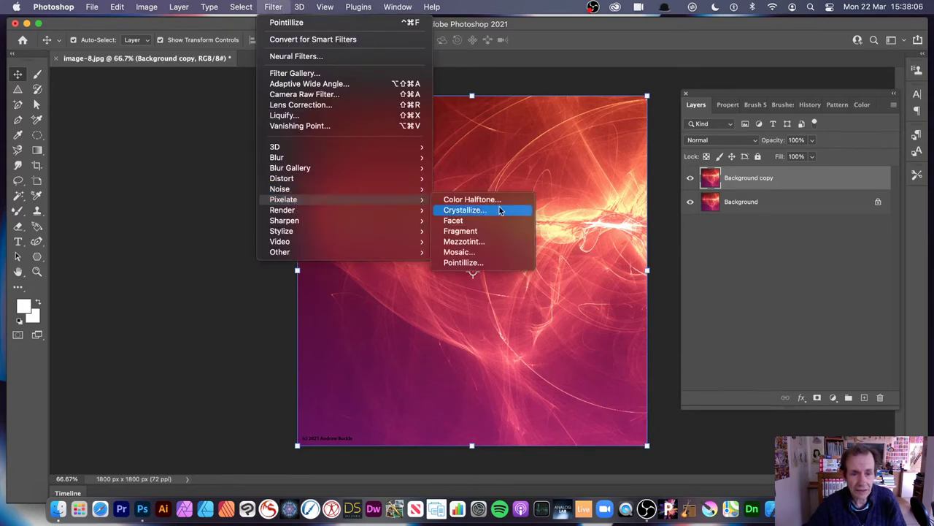
left_click(463, 261)
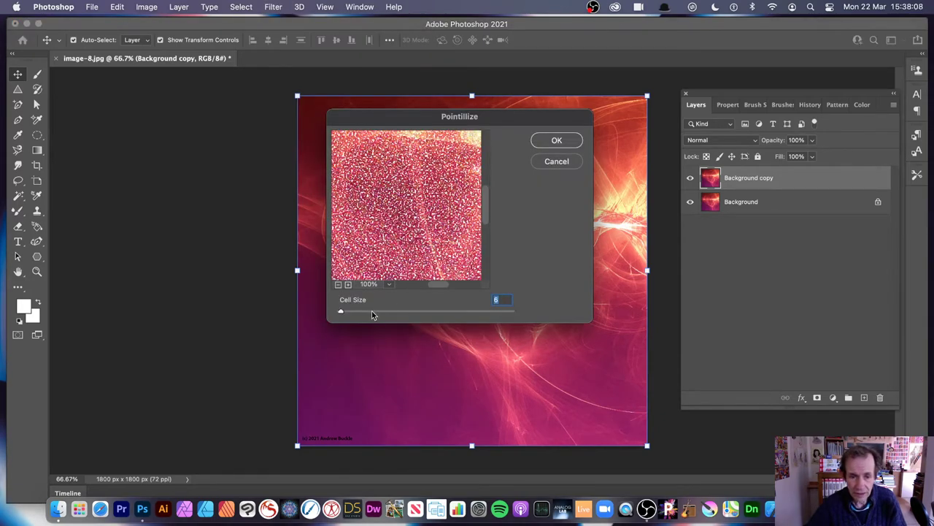
left_click_drag(373, 311, 367, 311)
left_click(556, 141)
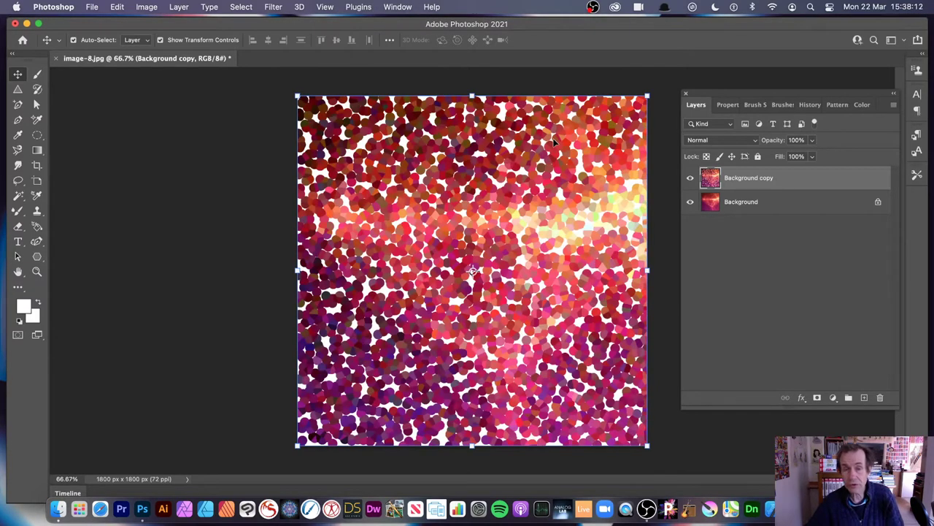
left_click(275, 8)
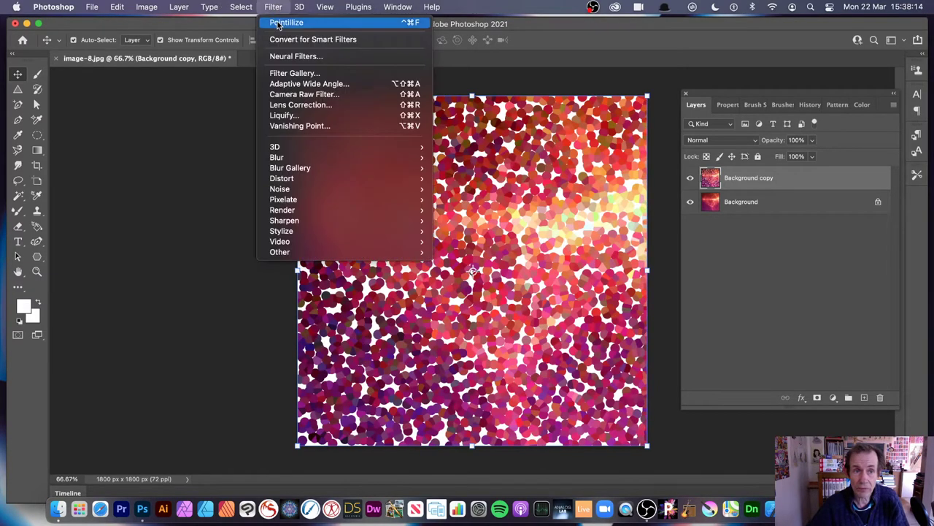
left_click(277, 24)
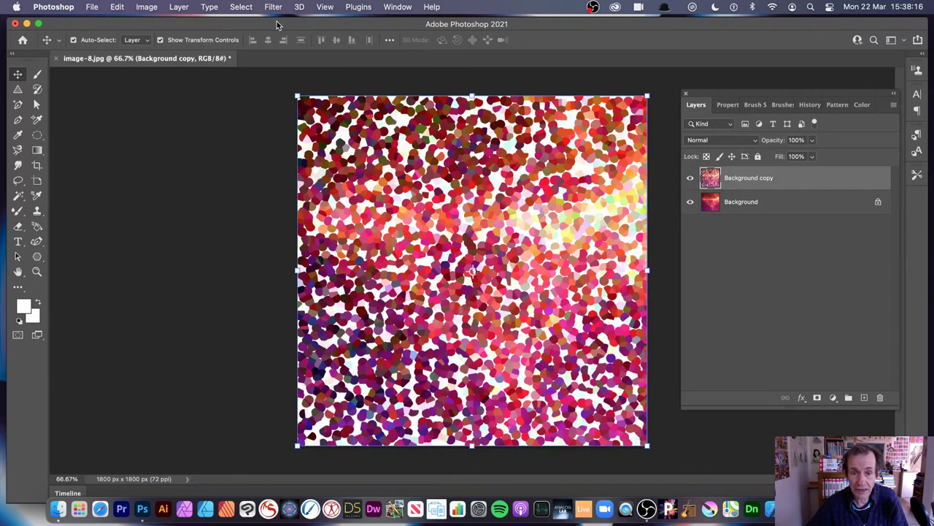
Step: Reapply the last Pointillize filter to the duplicated layer several more times to scatter the dots further
left_click(276, 7)
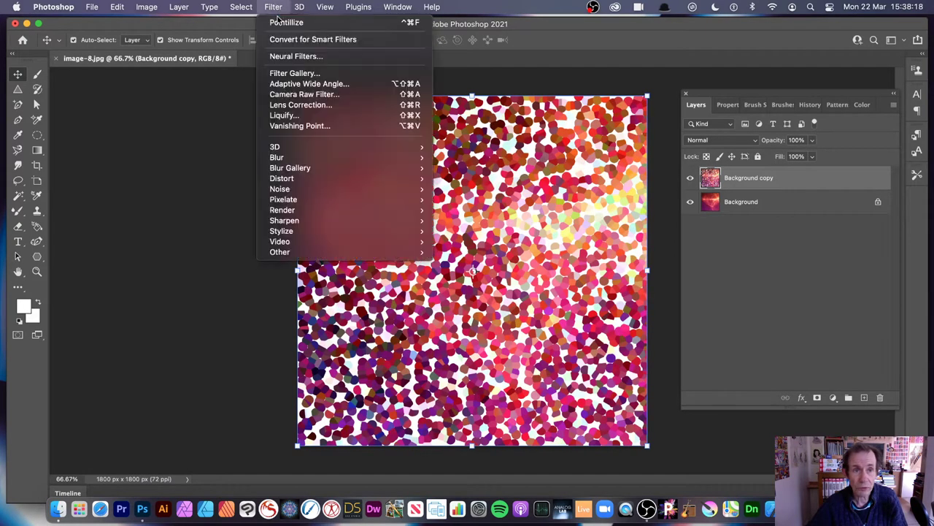
left_click(278, 21)
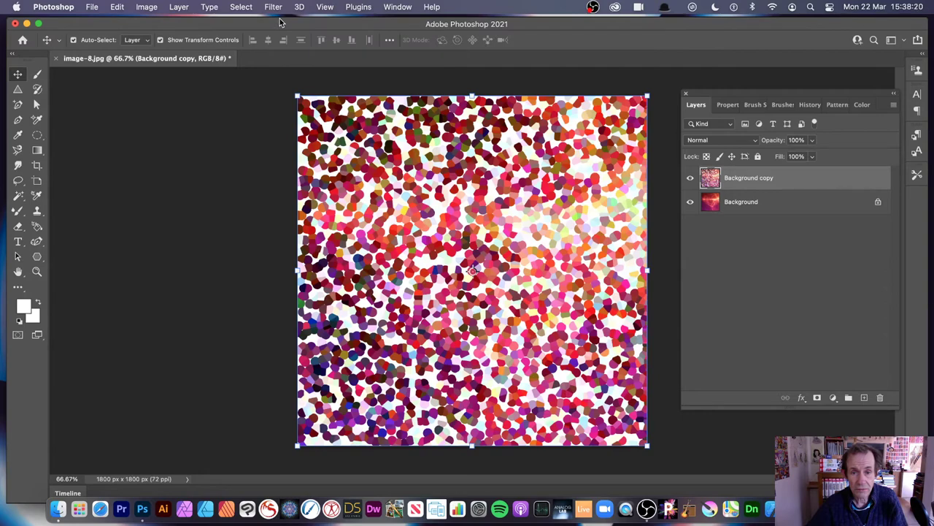
left_click(271, 7)
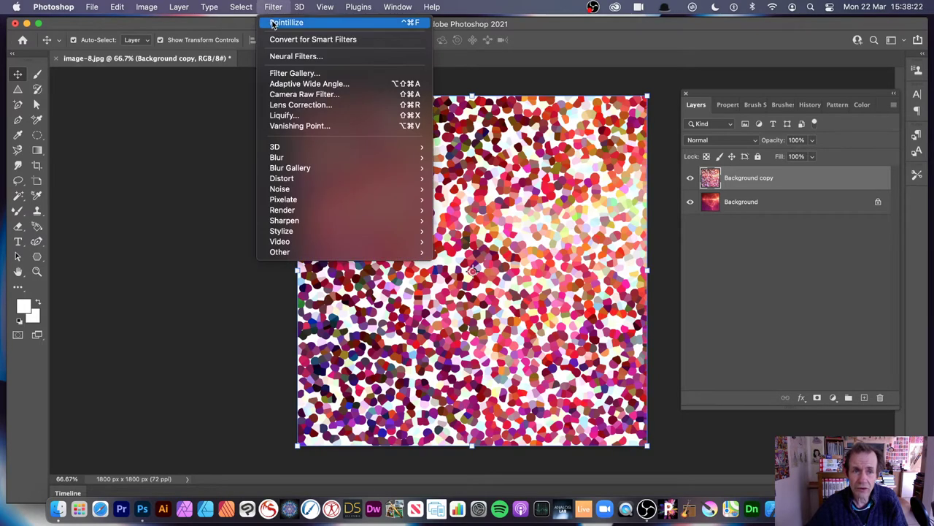
left_click(272, 22)
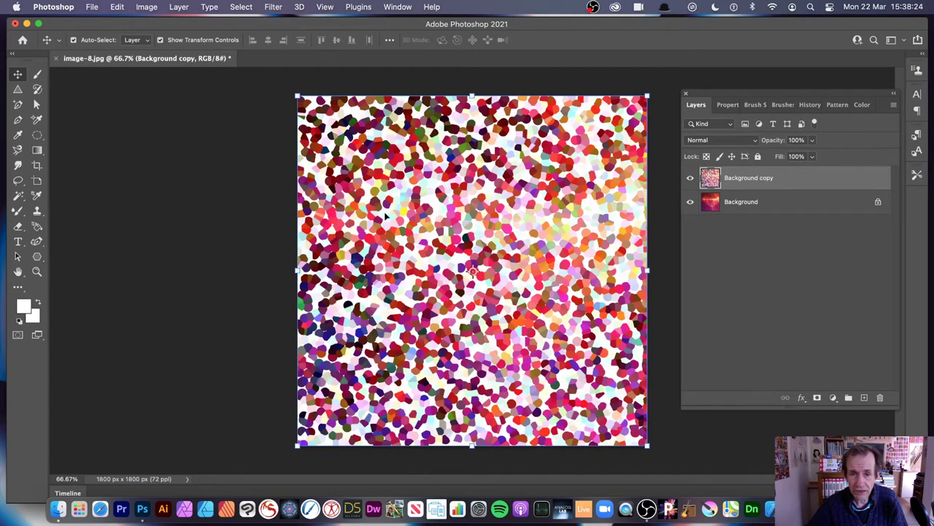
left_click(274, 7)
left_click(277, 23)
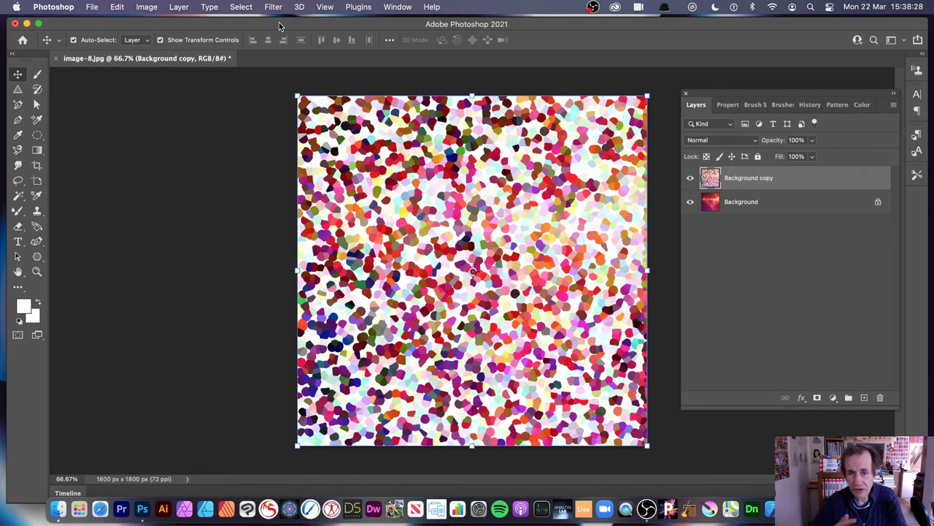
left_click(277, 8)
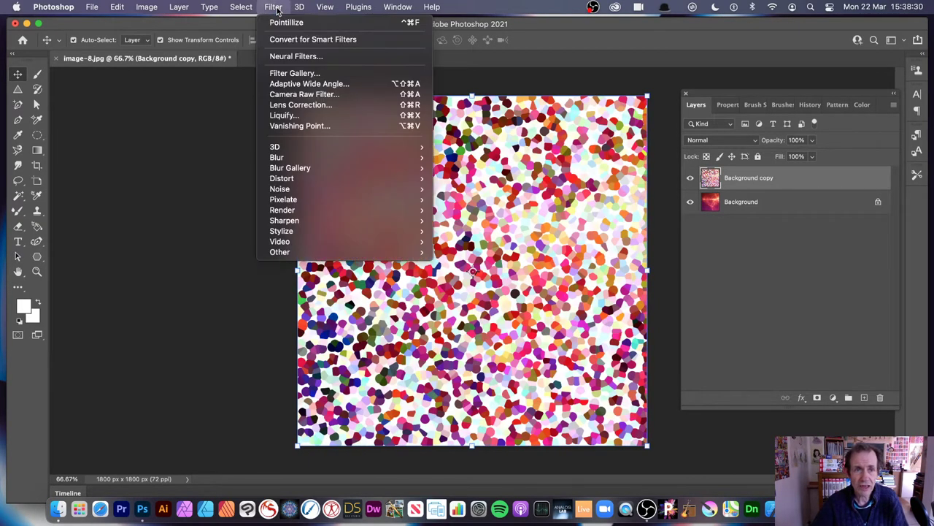
left_click(280, 23)
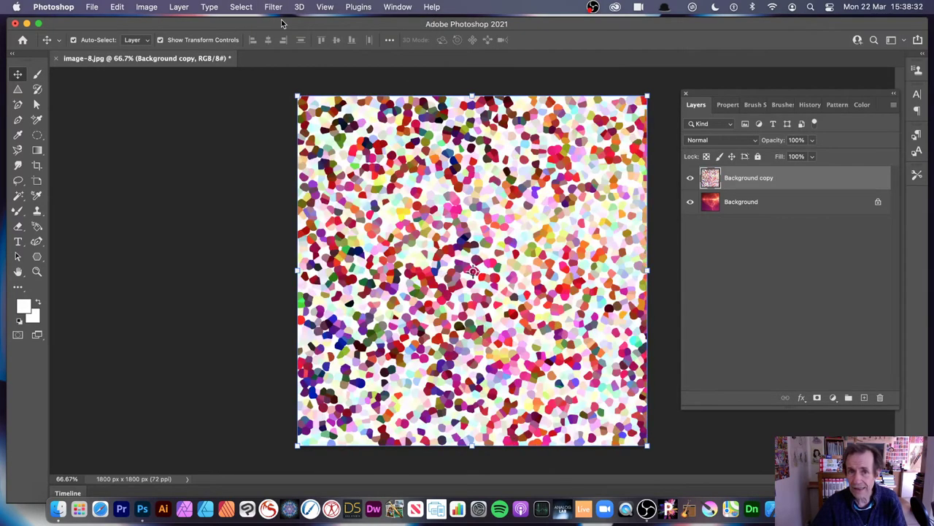
left_click(279, 7)
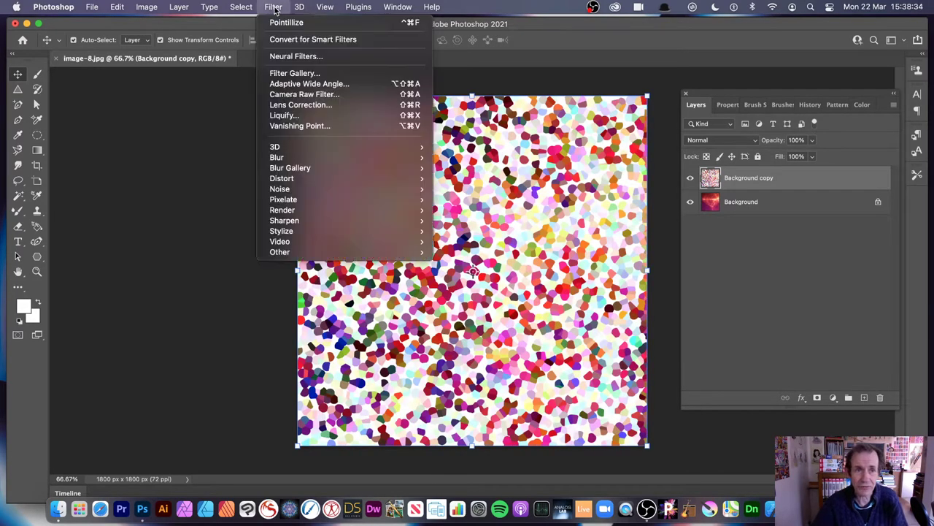
left_click(278, 23)
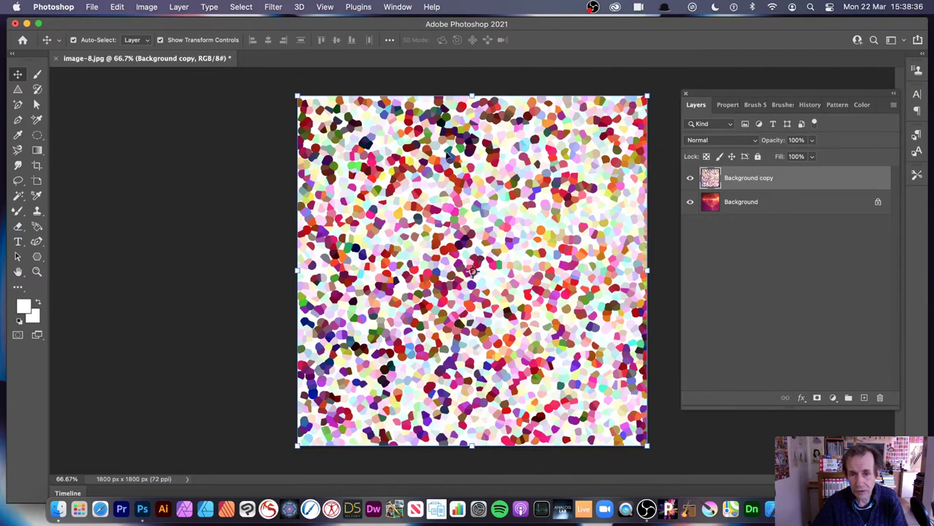
left_click(279, 7)
left_click(279, 22)
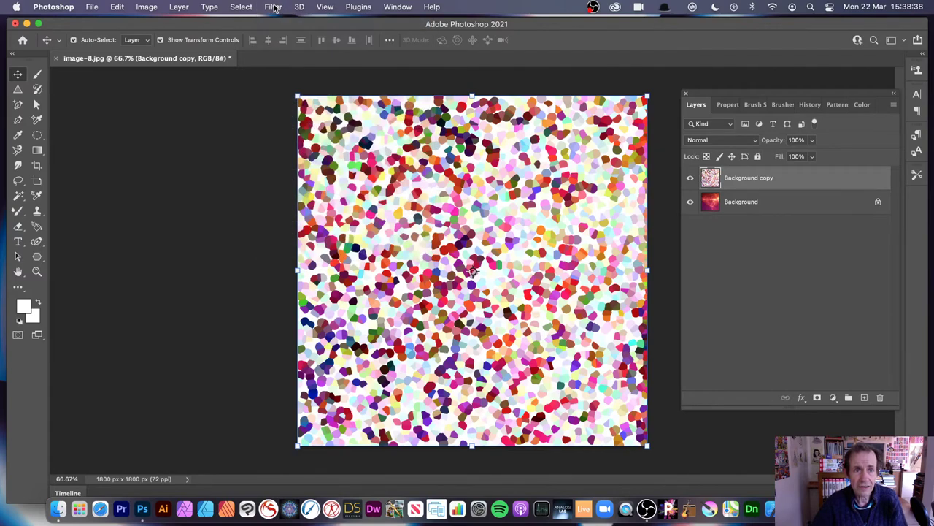
left_click(278, 8)
left_click(278, 23)
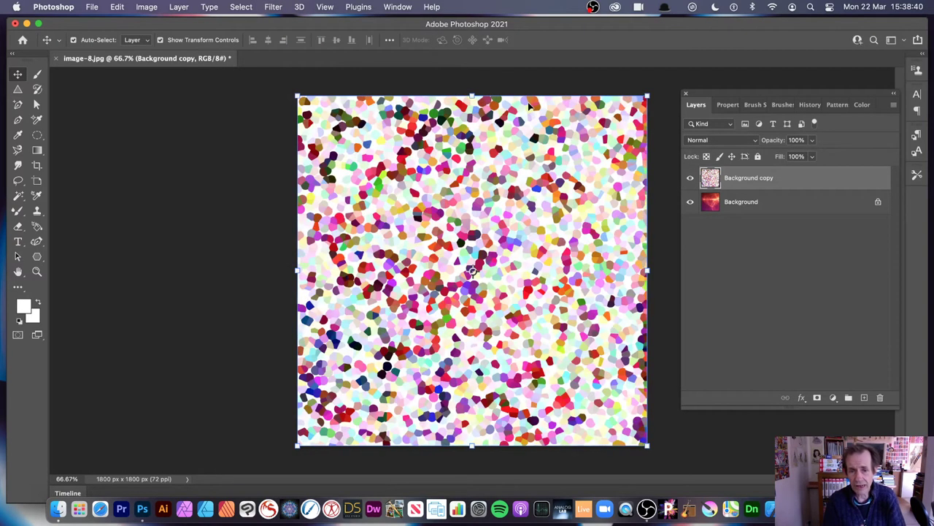
Step: Undo the extra Pointillize passes back to the state after the first repeat
key("super+z")
key("super+z")
key("super+z")
key("super+z")
key("super+z")
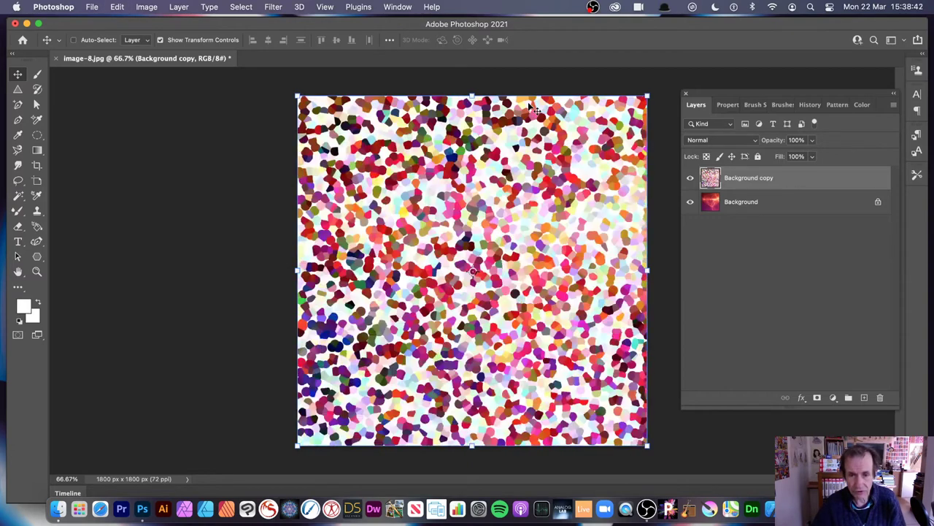
key("super+z")
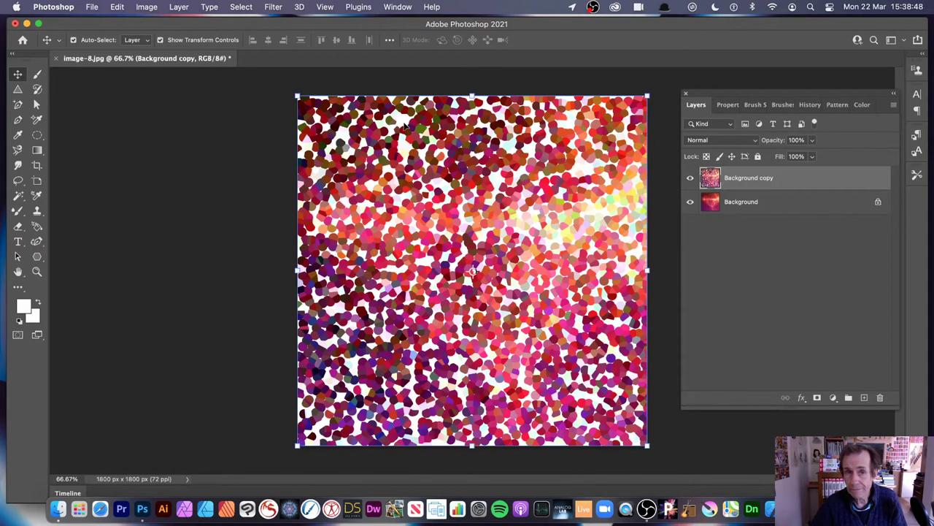
Step: Select the white gaps between the dots with Color Range, using Sampled Colors and an adjusted fuzziness
left_click(244, 7)
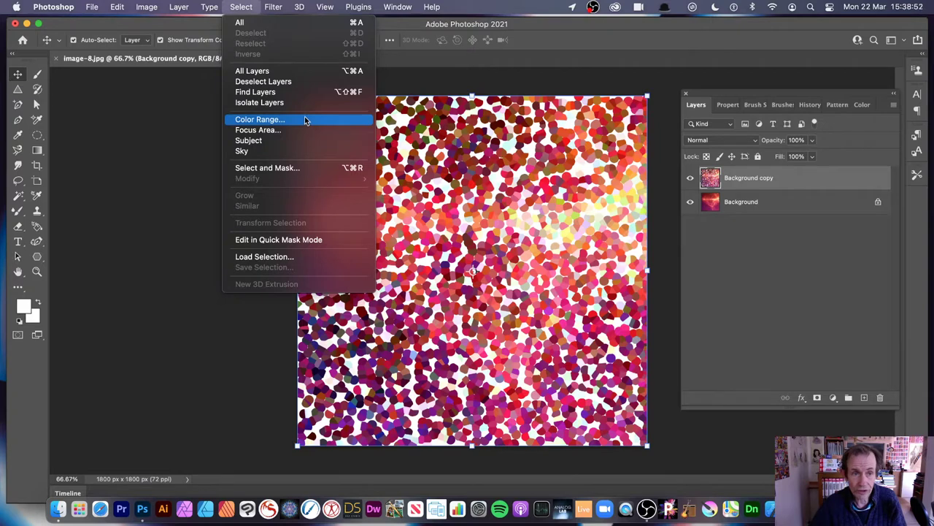
left_click(268, 124)
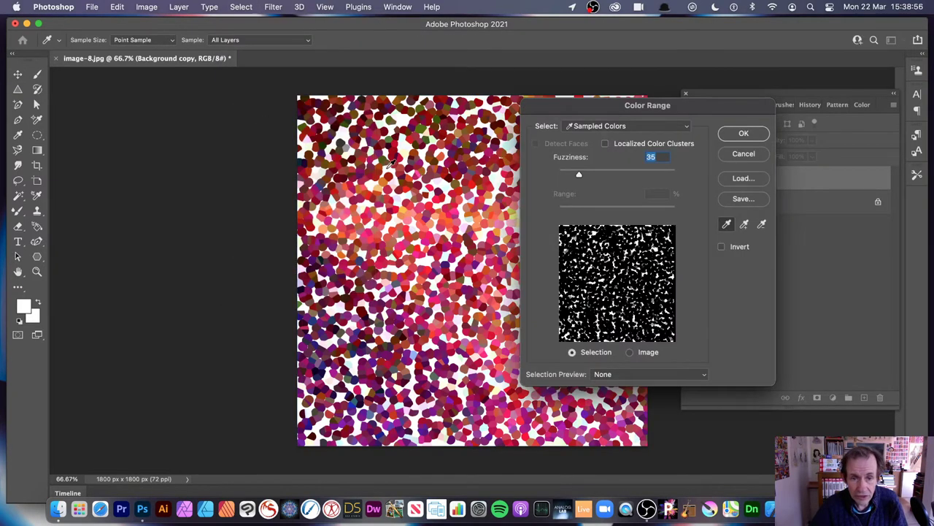
left_click_drag(613, 174, 574, 175)
left_click(743, 133)
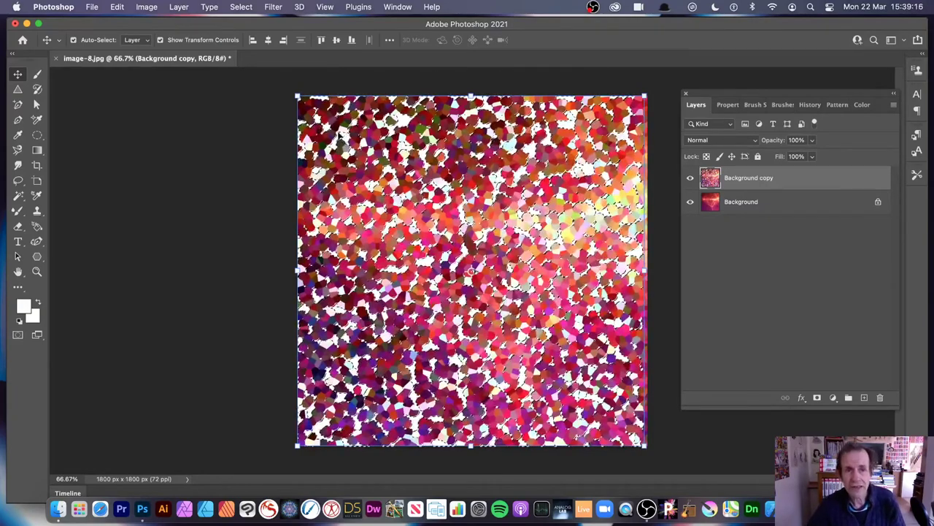
Step: Invert the selection to take in the coloured dots, and copy and paste them onto a new layer
left_click(248, 6)
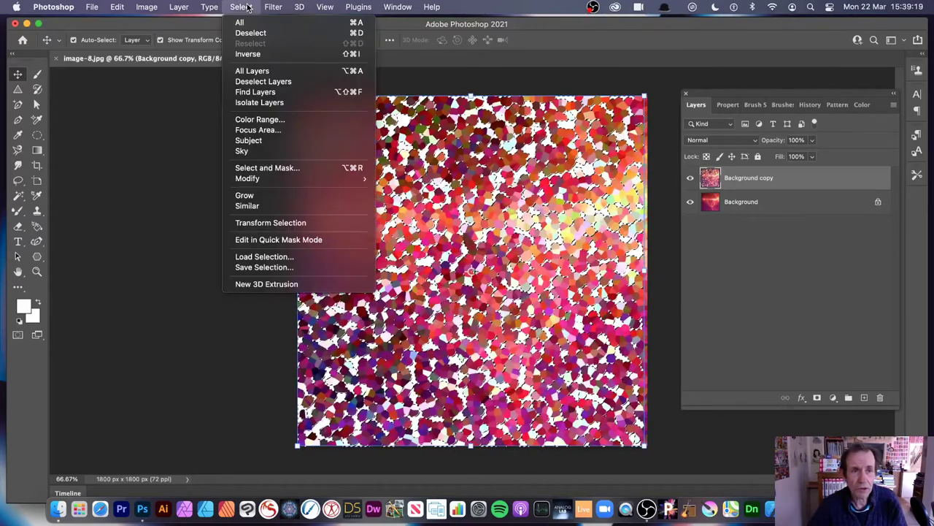
left_click(252, 54)
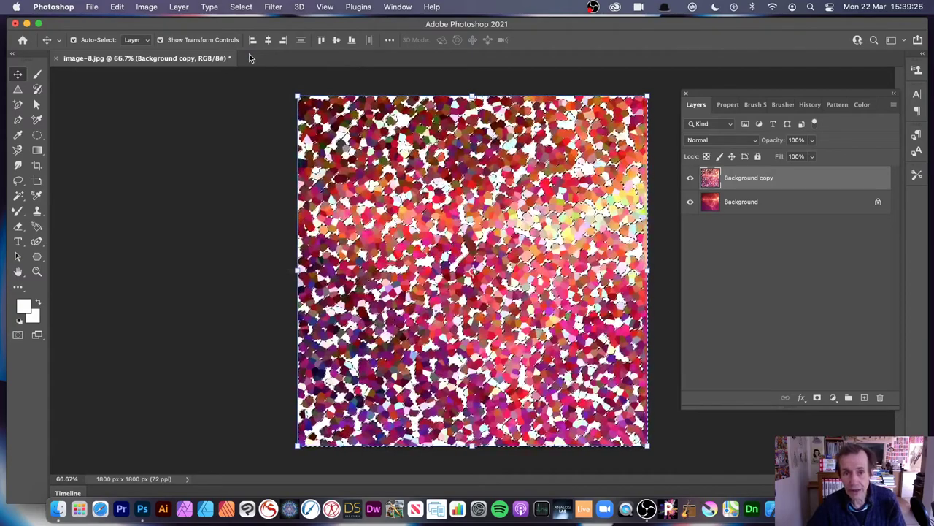
key("super")
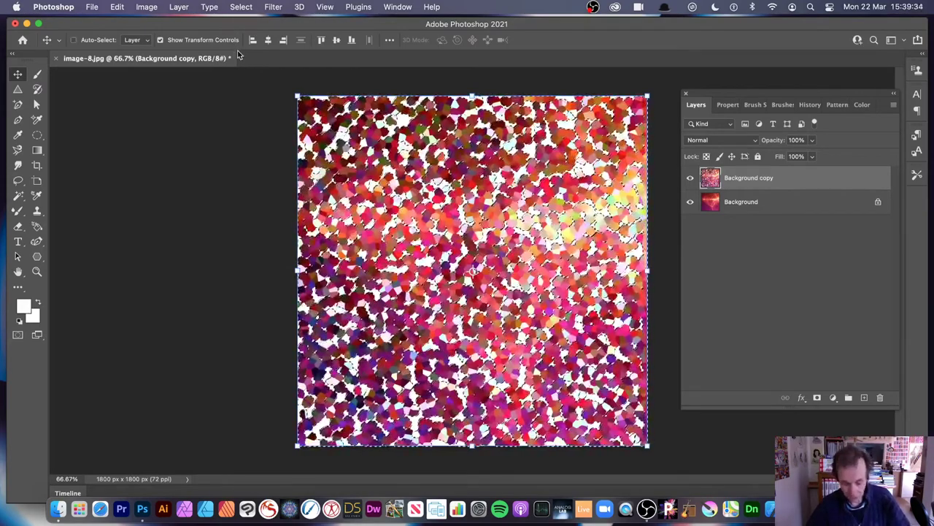
key("super+v")
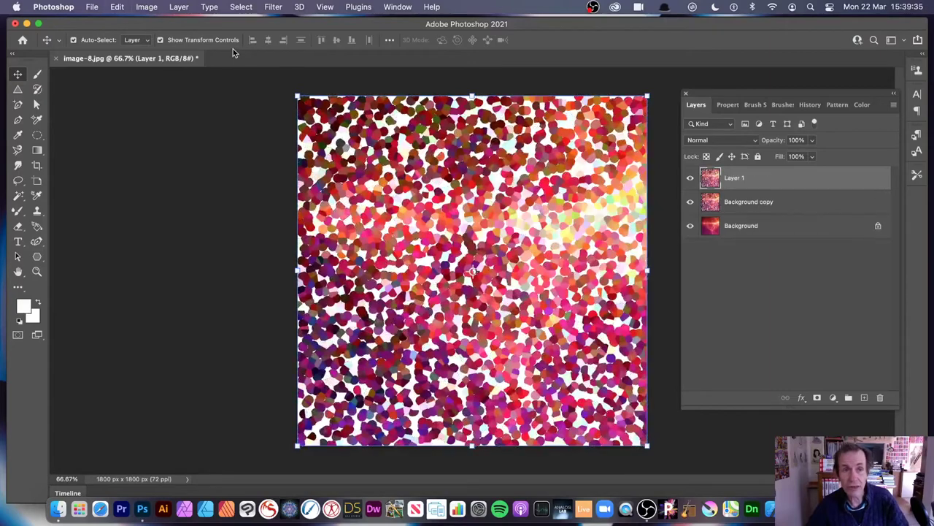
Step: Hide the Background copy and Background layers, leaving only the isolated coloured dots displayed
left_click(115, 7)
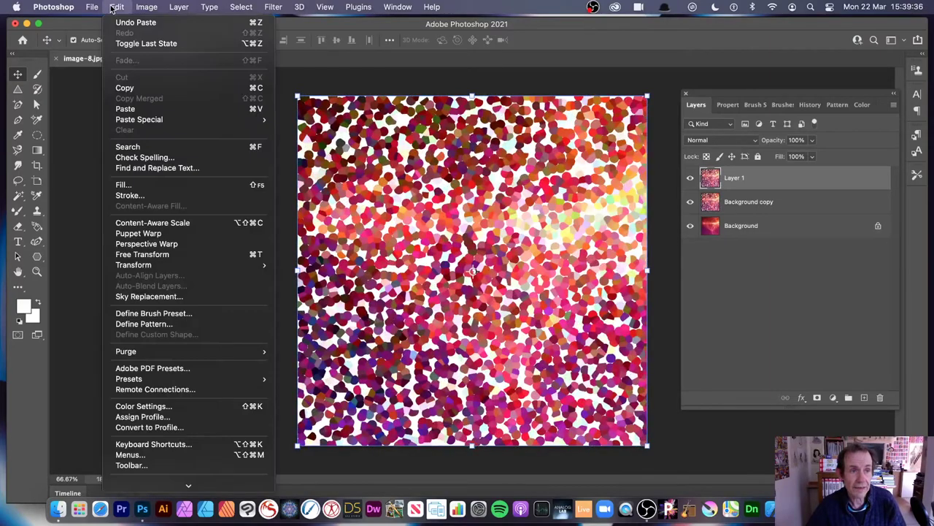
left_click(533, 154)
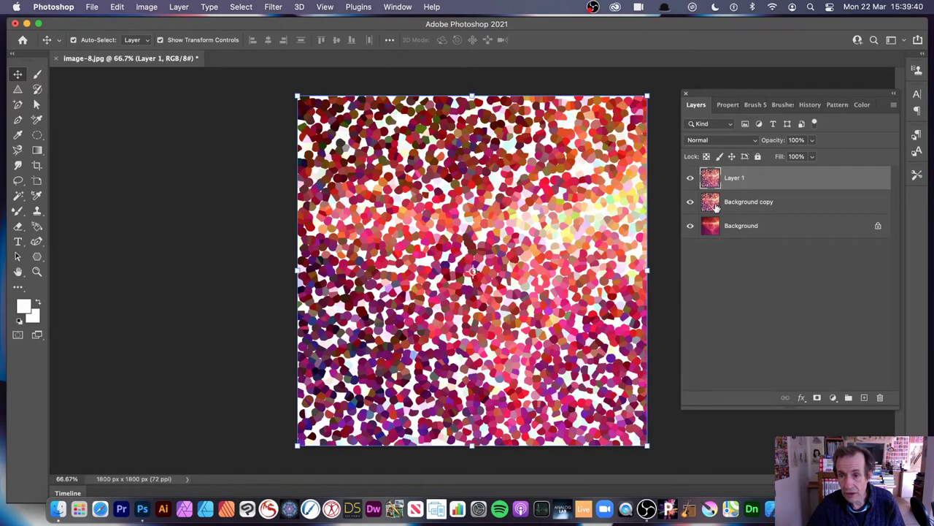
left_click(691, 202)
left_click(691, 226)
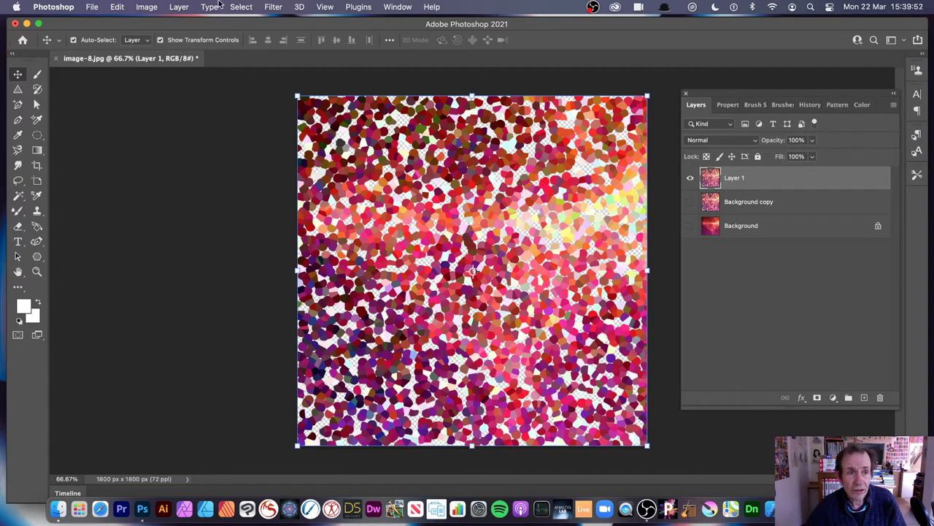
Step: Add a Bevel & Emboss effect to the coloured dots layer with 220% depth and a size of 27 px
left_click(181, 7)
mouse_move(193, 122)
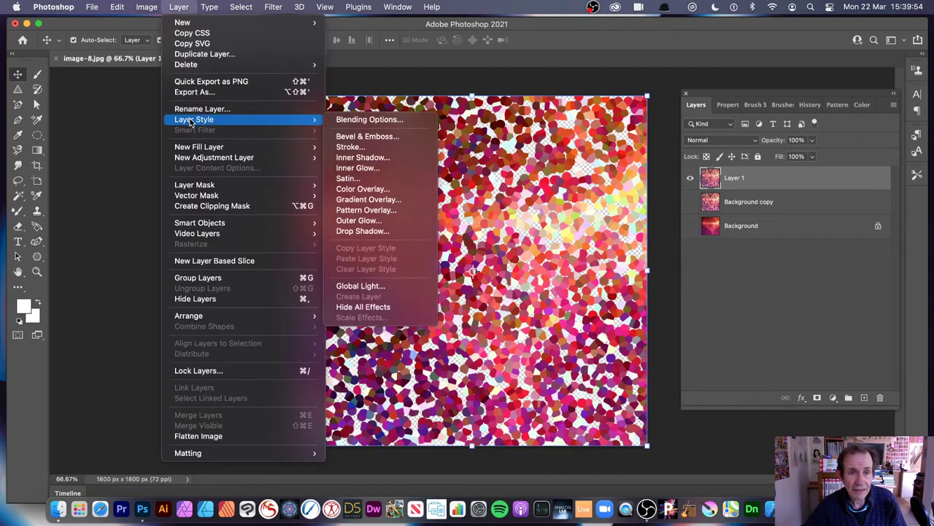
left_click(400, 123)
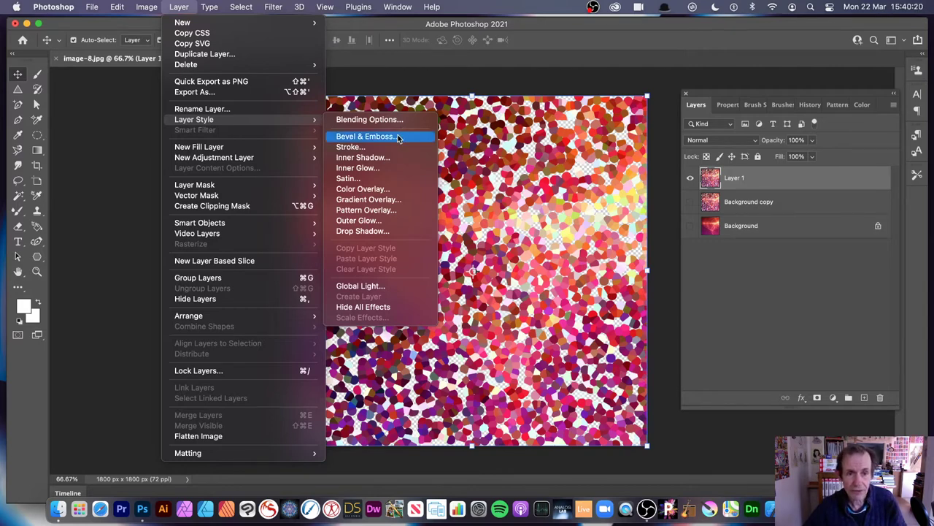
left_click(398, 137)
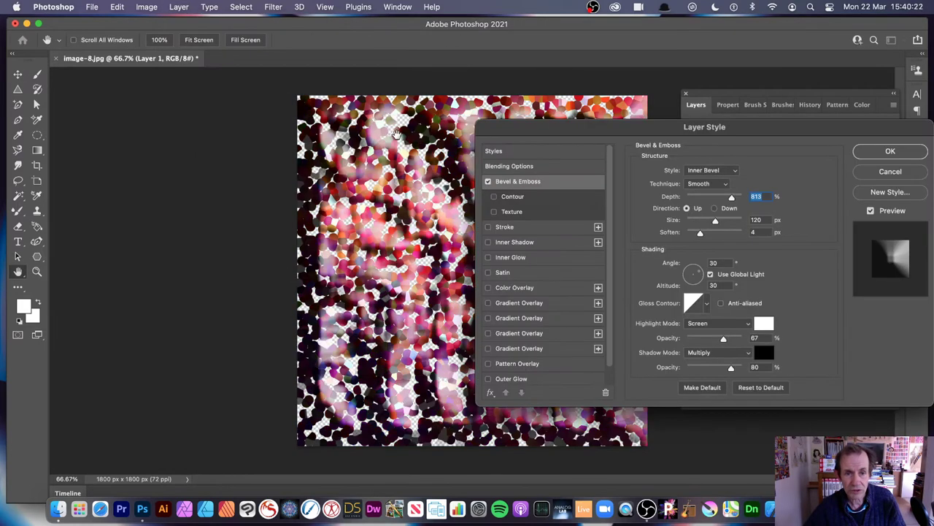
left_click_drag(531, 128, 646, 140)
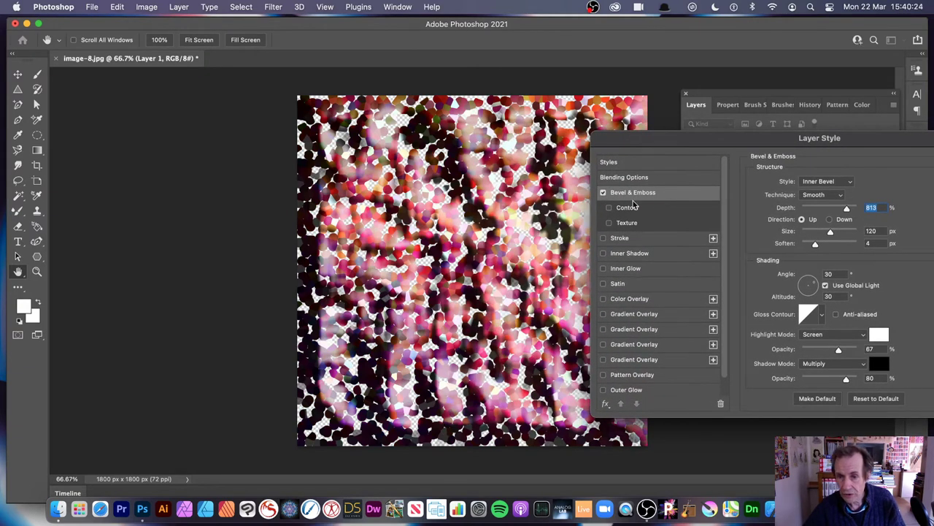
left_click_drag(848, 208, 812, 231)
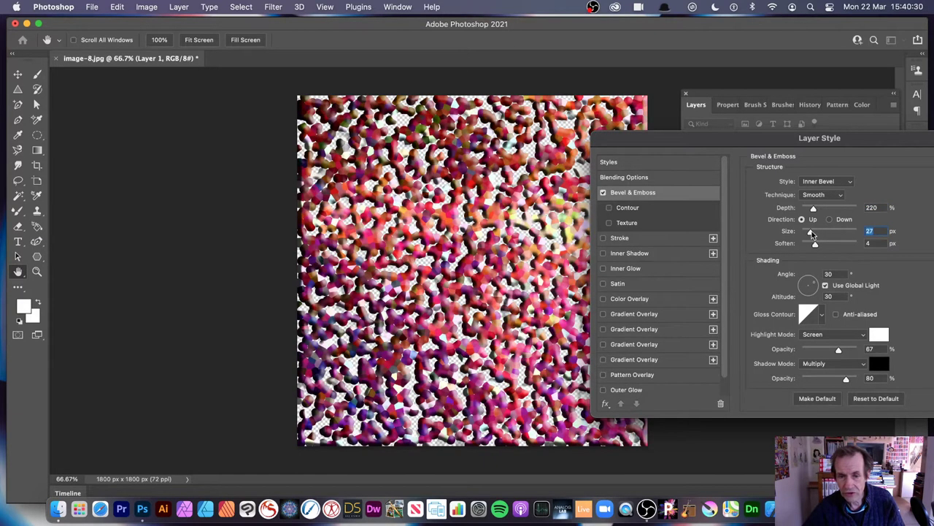
Step: Refine the bevel with a 131° light angle, 58° altitude, 188% depth and the Chisel Hard technique, and apply it
left_click_drag(754, 140, 637, 127)
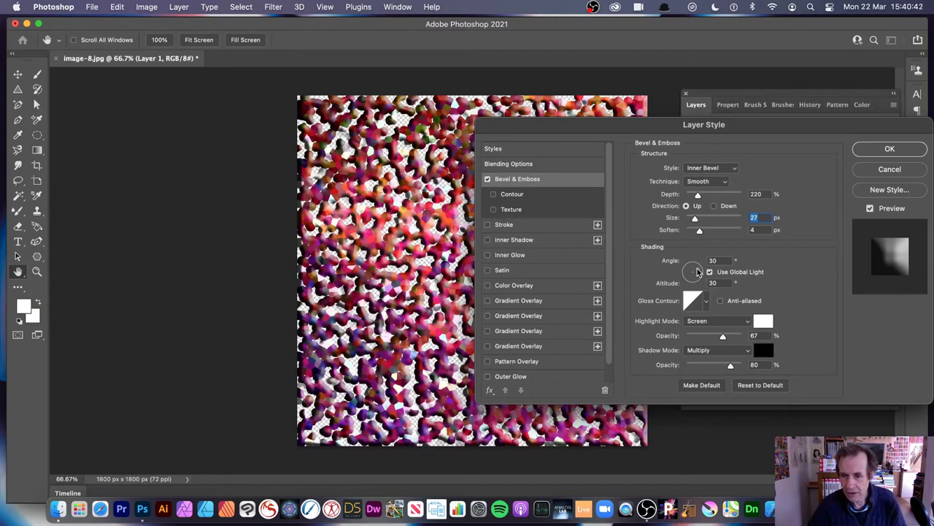
left_click_drag(698, 273, 691, 272)
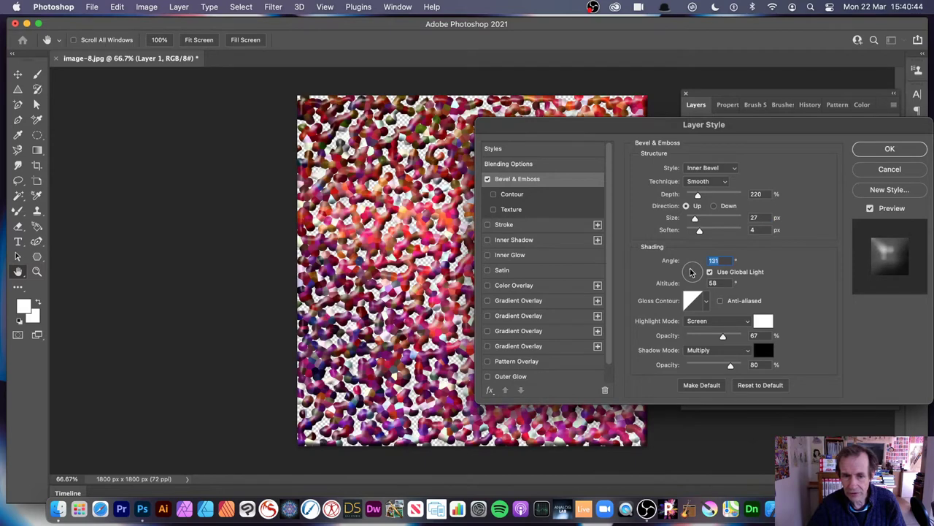
left_click_drag(697, 196, 695, 195)
left_click(705, 181)
left_click(704, 191)
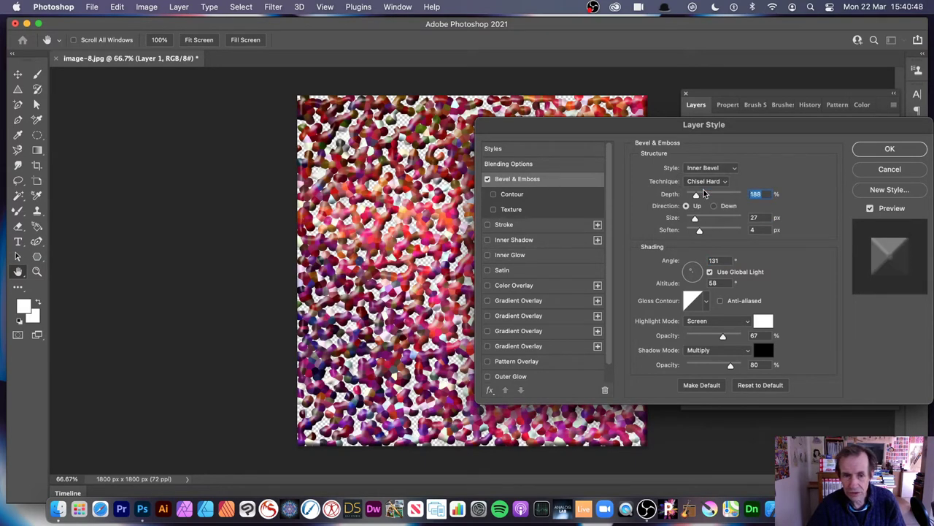
left_click(890, 149)
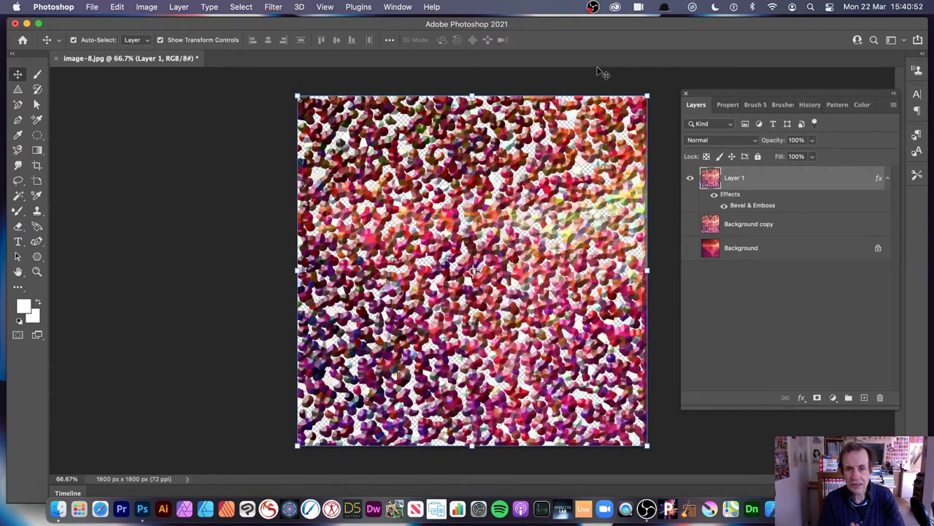
Step: Show the two hidden layers again and fill the Background layer with a diagonal white gradient
left_click(690, 224)
left_click(690, 248)
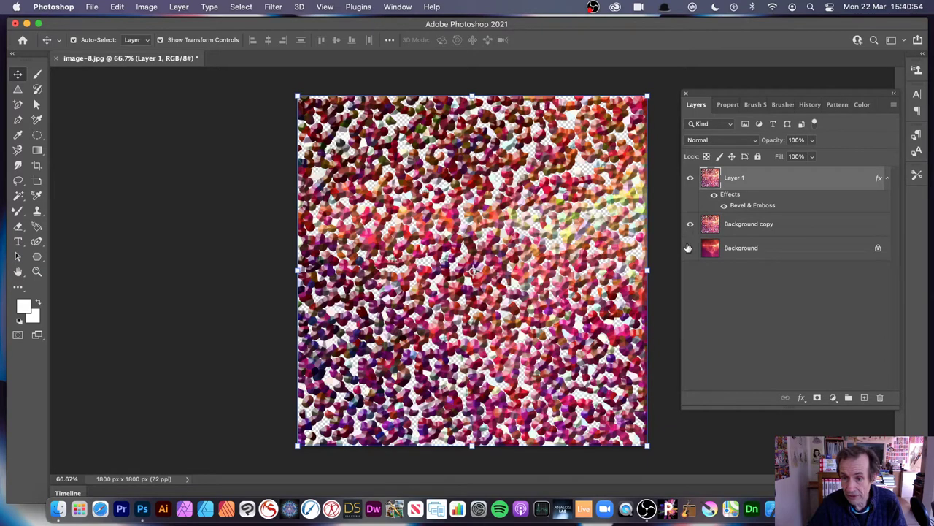
left_click(733, 249)
left_click(36, 150)
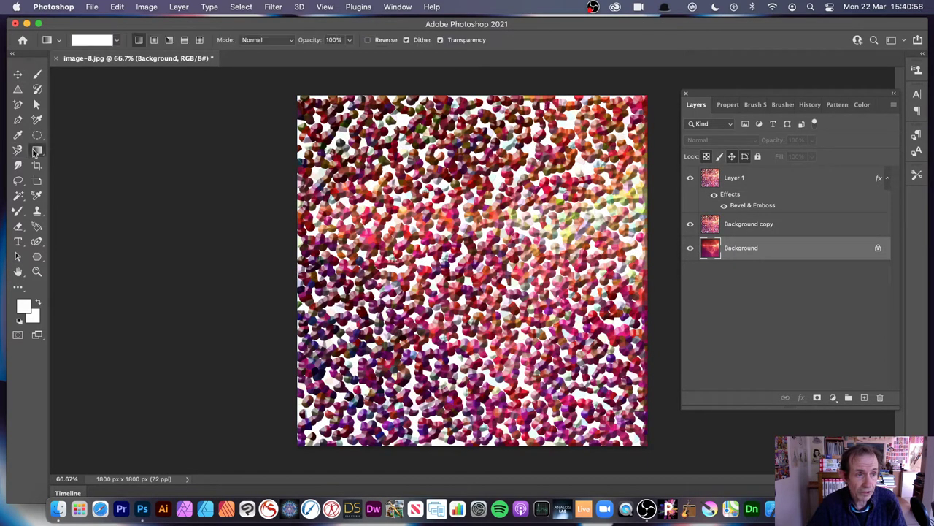
left_click_drag(337, 130, 573, 310)
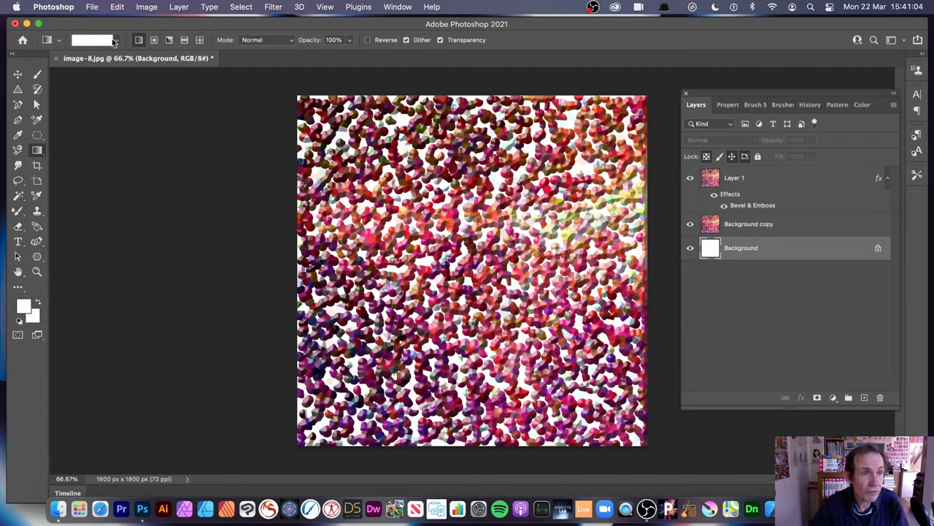
Step: Choose the black-to-white preset from the Basics gradients and fill the Background layer with it
left_click(109, 41)
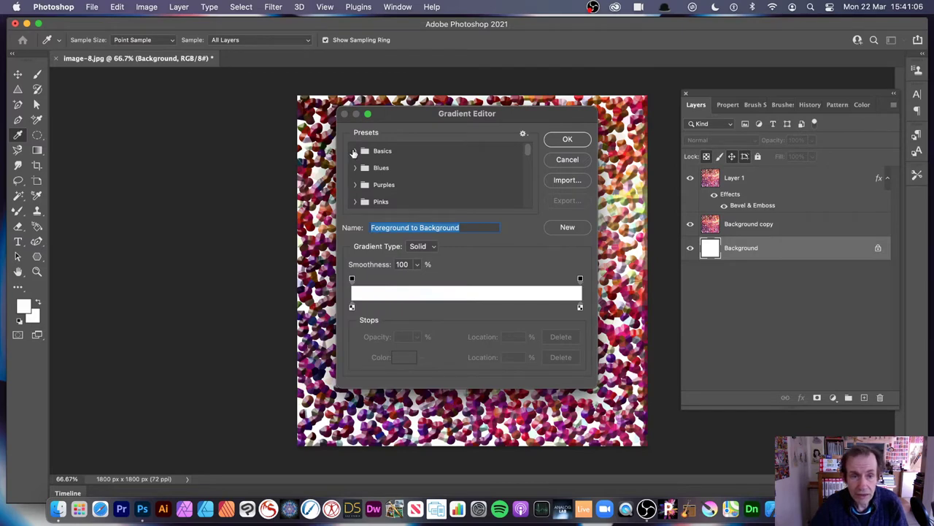
left_click(355, 150)
left_click(407, 169)
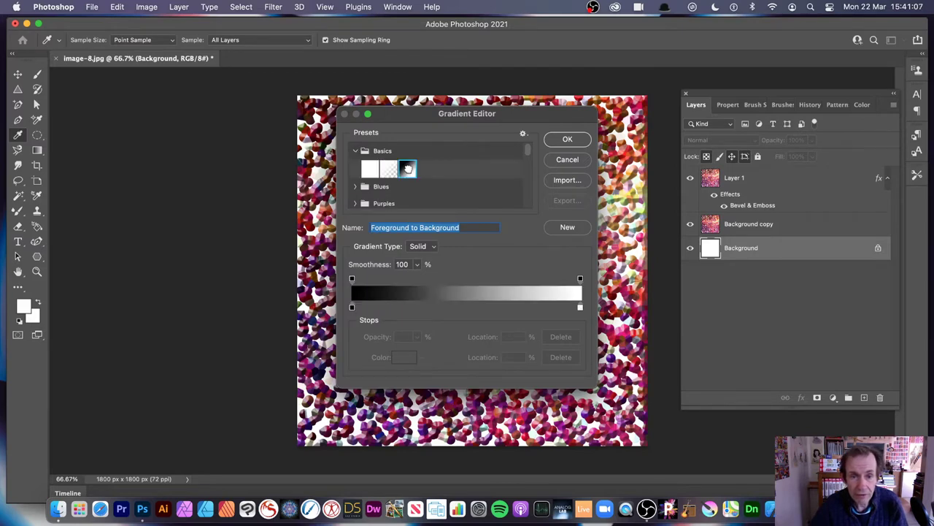
left_click(568, 138)
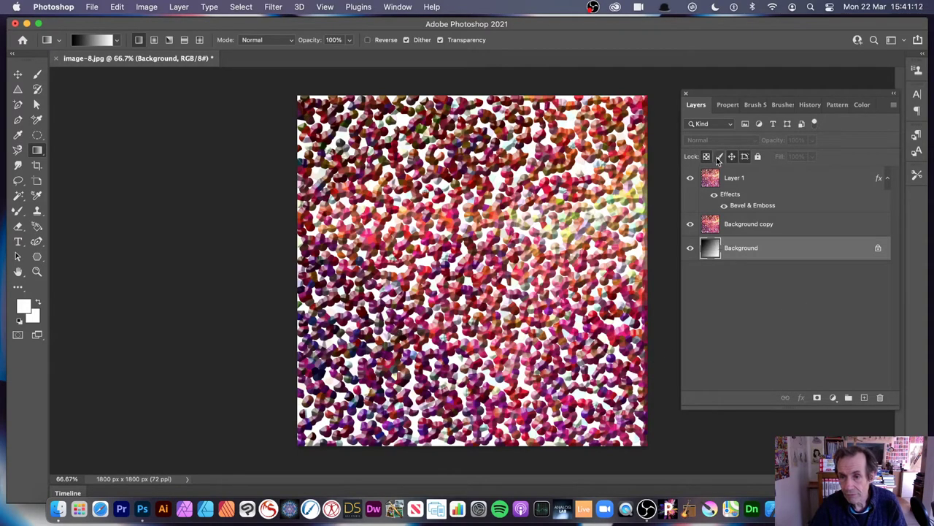
Step: Compare the bevelled dots over the gradient with the Background copy layer hidden and shown
left_click(708, 181)
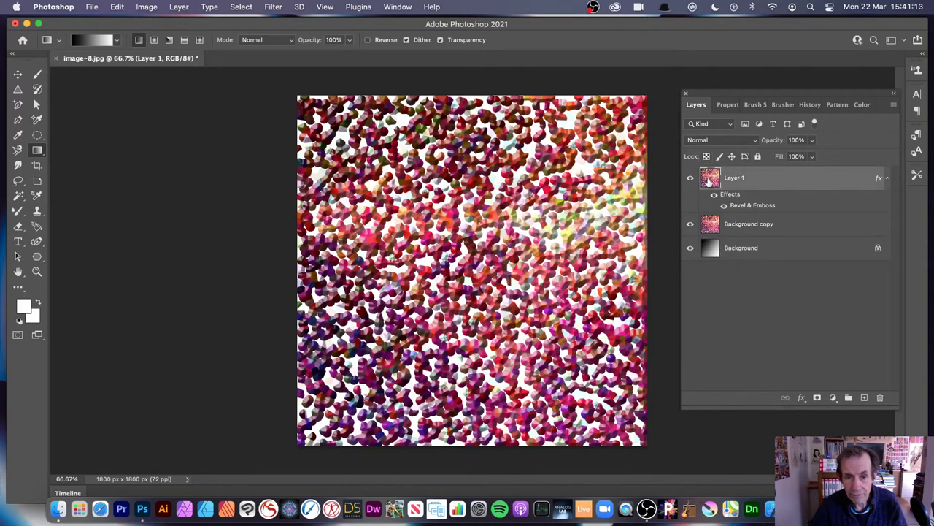
left_click(693, 226)
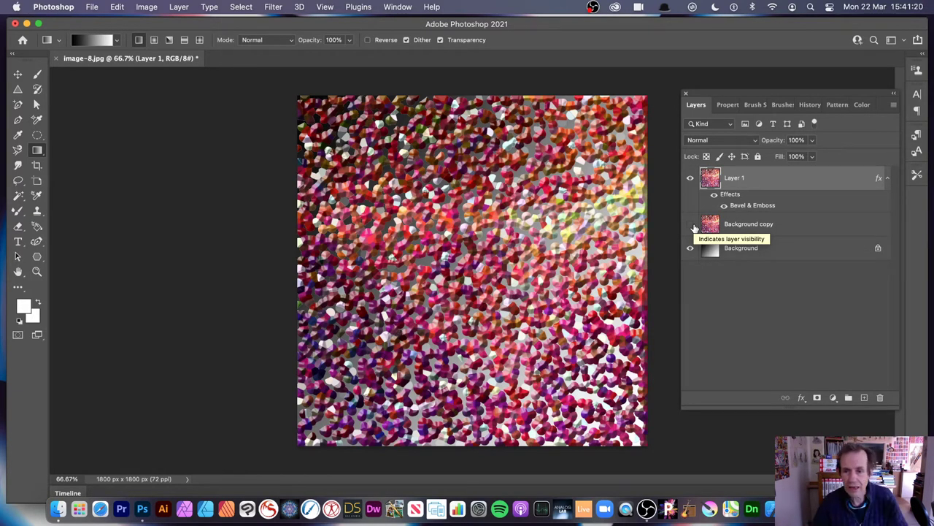
left_click(692, 225)
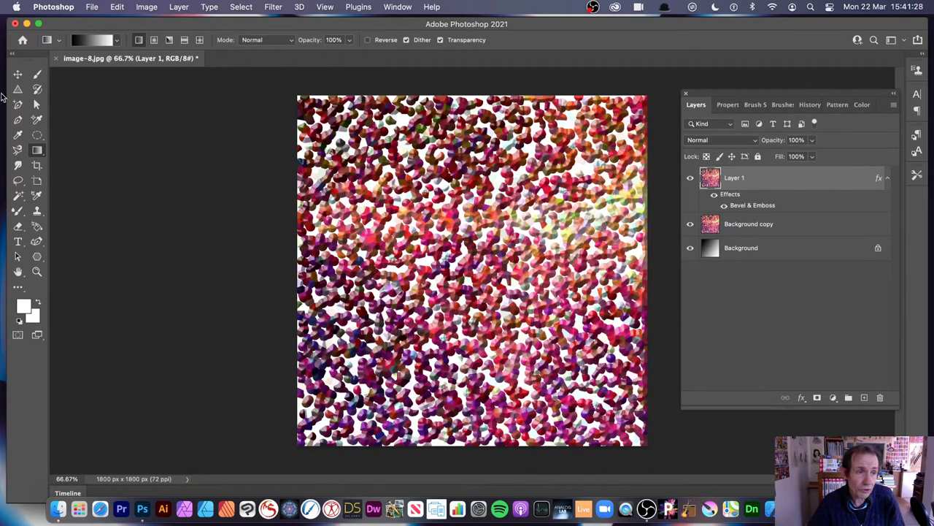
Step: Duplicate the bevelled dots layer with an offset, and transform the copy to 118.56% width, 113.72% height and -89.52° rotation
left_click(18, 74)
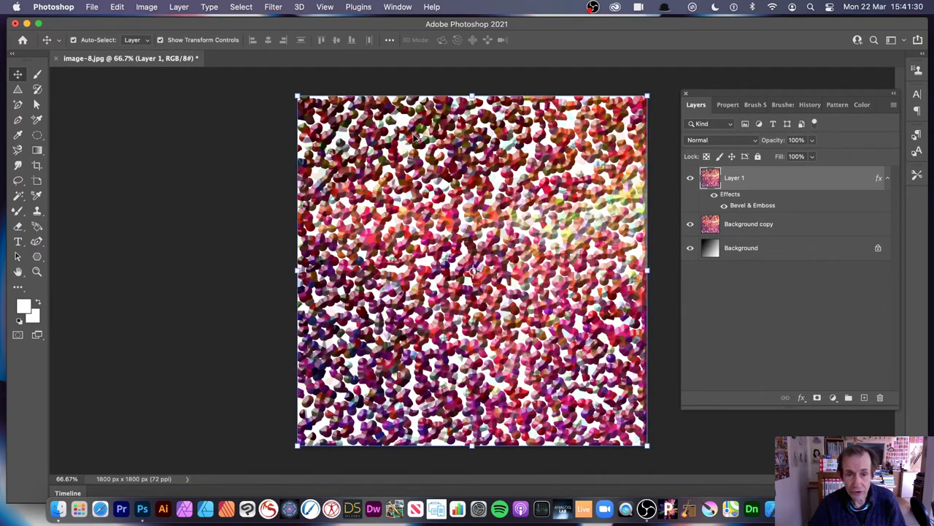
key("super")
mouse_move(417, 179)
left_mouse_down()
mouse_move(438, 156)
mouse_move(446, 168)
mouse_move(431, 188)
left_mouse_up()
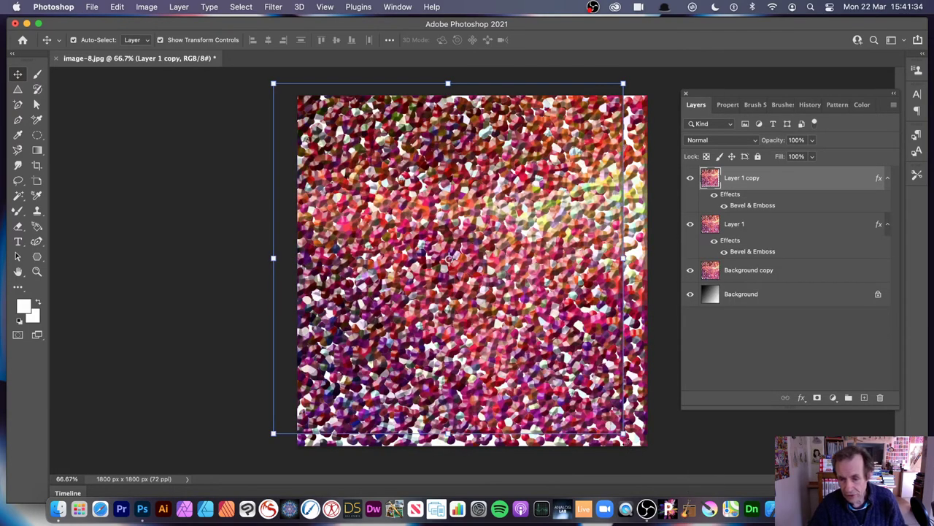
left_click_drag(624, 434, 688, 481)
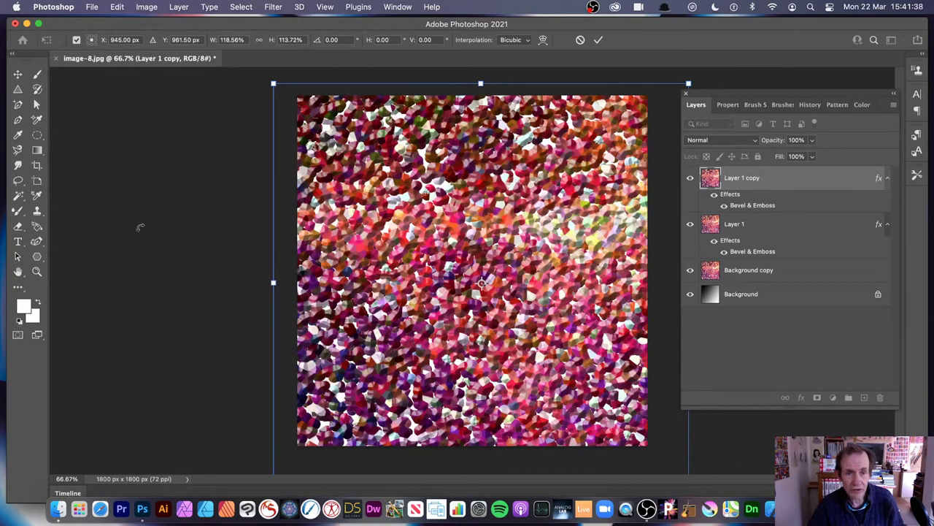
left_click_drag(140, 227, 604, 478)
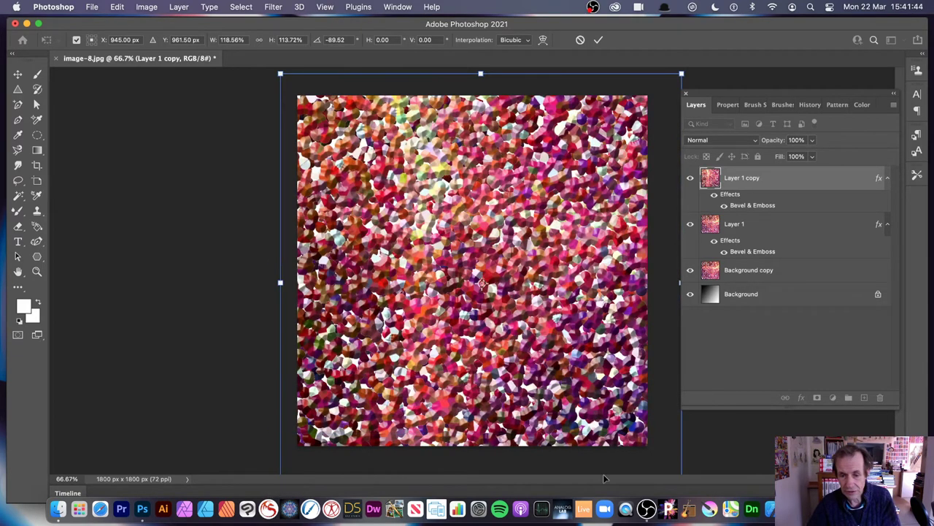
key("Return")
Step: Set the rotated dots copy to the Darken blend mode, and delete both bevelled dots layers
left_click(707, 142)
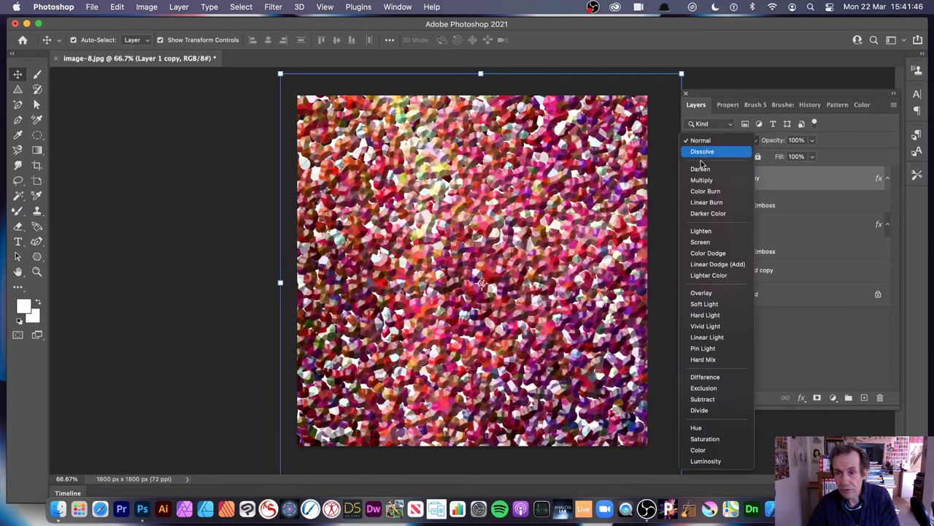
left_click(700, 168)
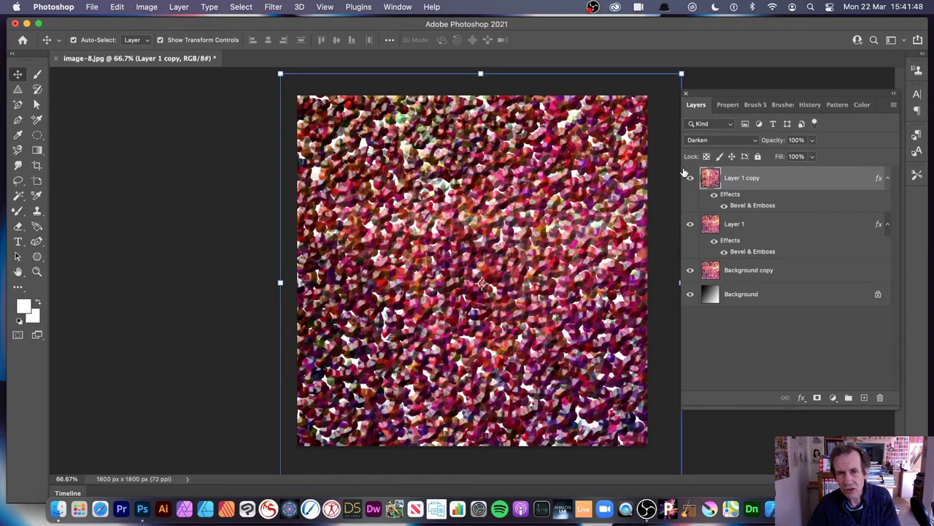
key("BackSpace")
key("BackSpace")
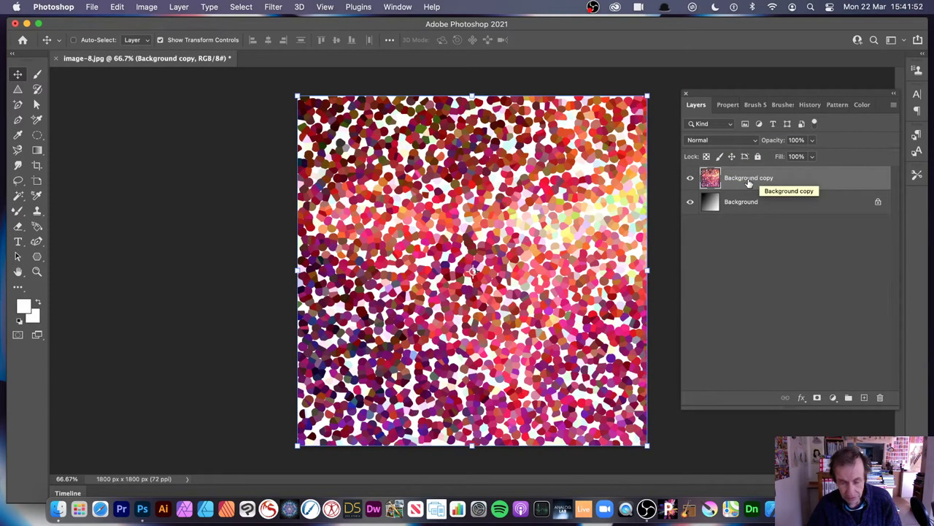
Step: Undo the deletions, transform, gradient fills and bevel, back to the freshly pasted dots layer over the original image
key("super+z")
key("super+z")
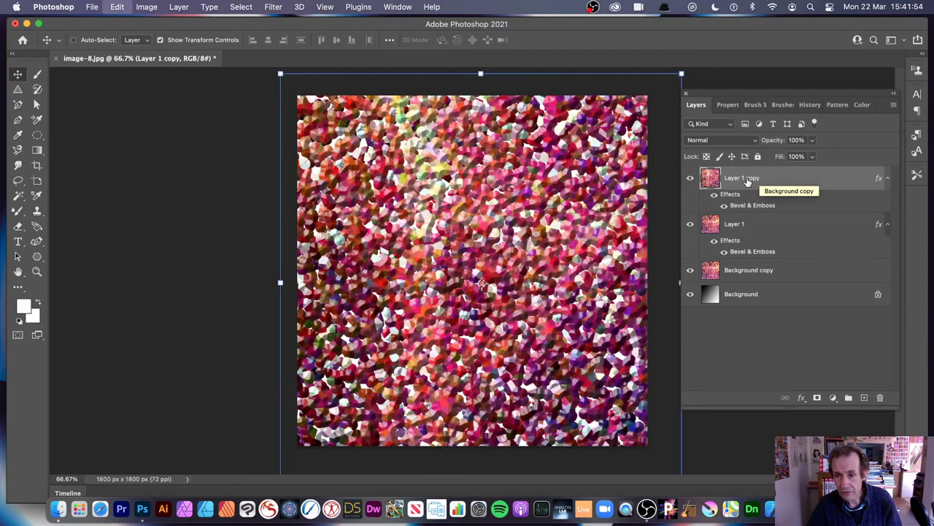
key("super+shift+z")
key("super+z")
key("super+shift+z")
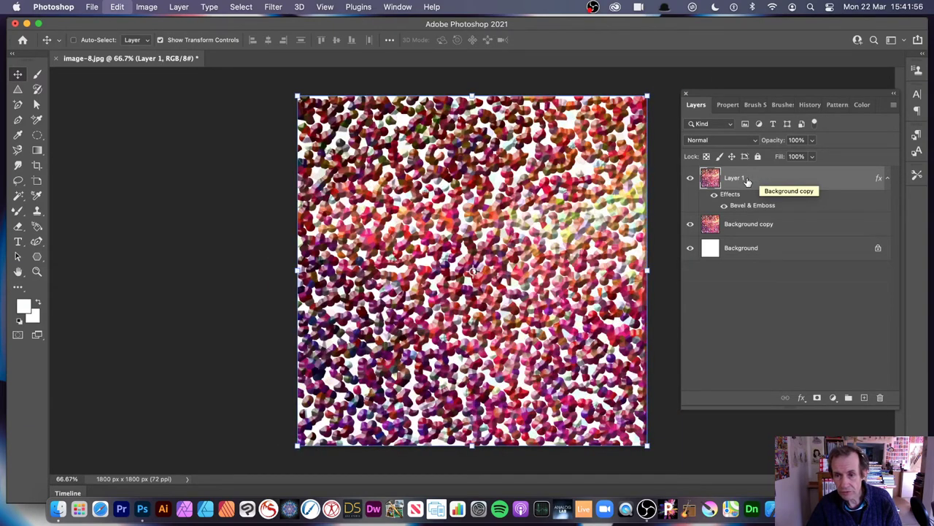
key("super+z")
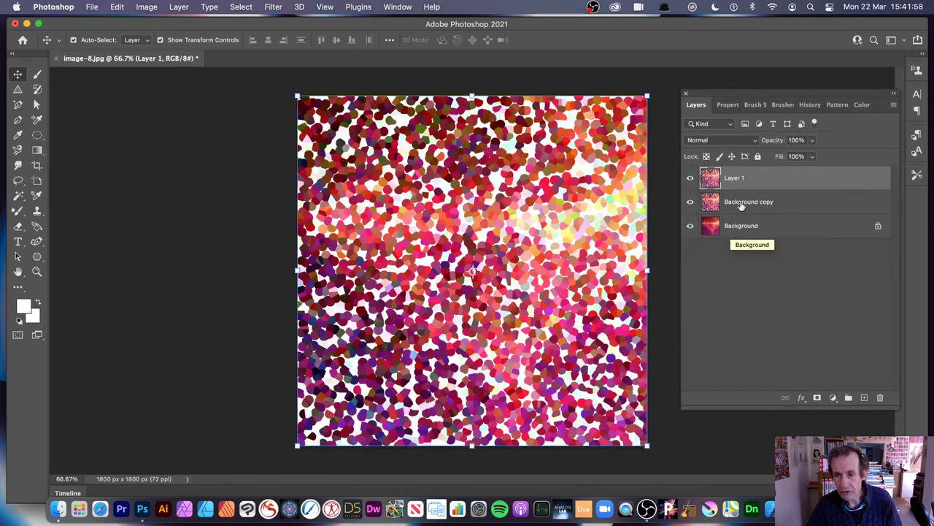
Step: Delete Layer 1 and Background copy together, keeping only the original Background image
left_click(739, 205)
left_click(738, 184, "shift")
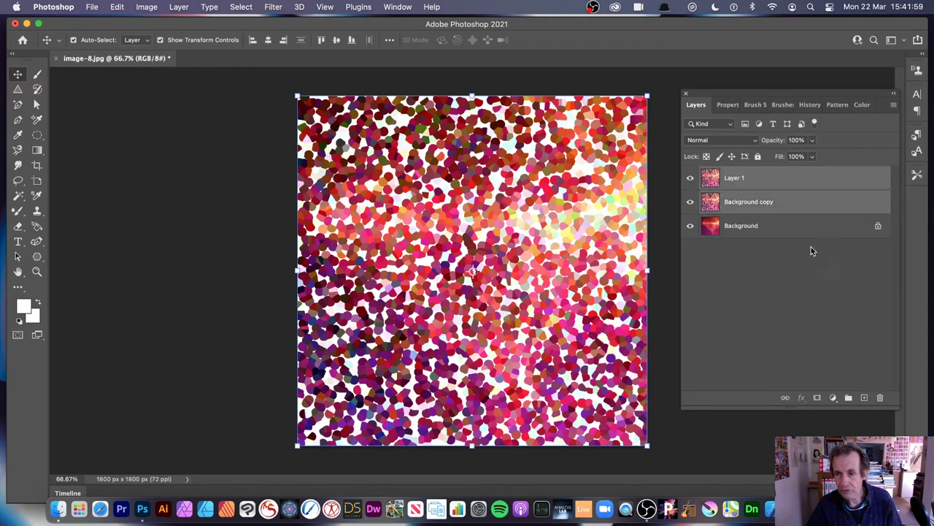
left_click(880, 397)
left_click(457, 184)
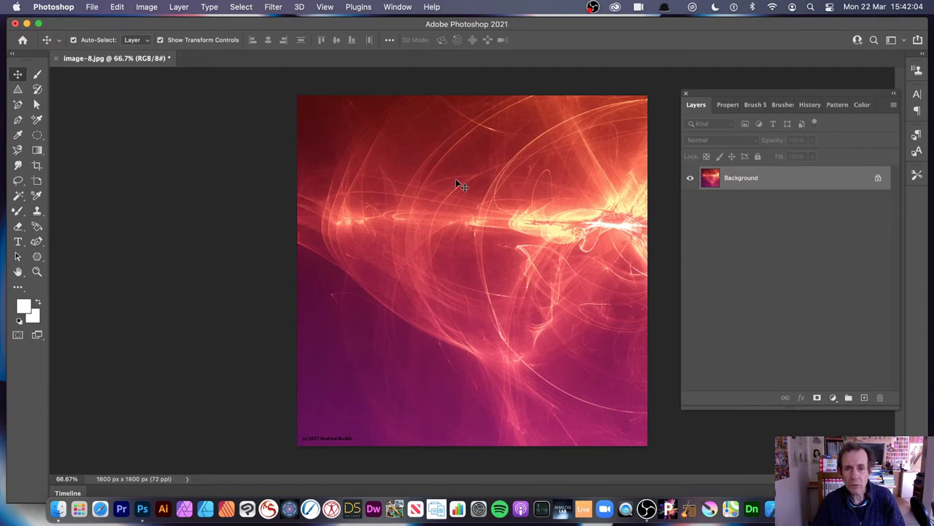
Step: Duplicate the Background layer, keeping the name Background copy
left_click(178, 6)
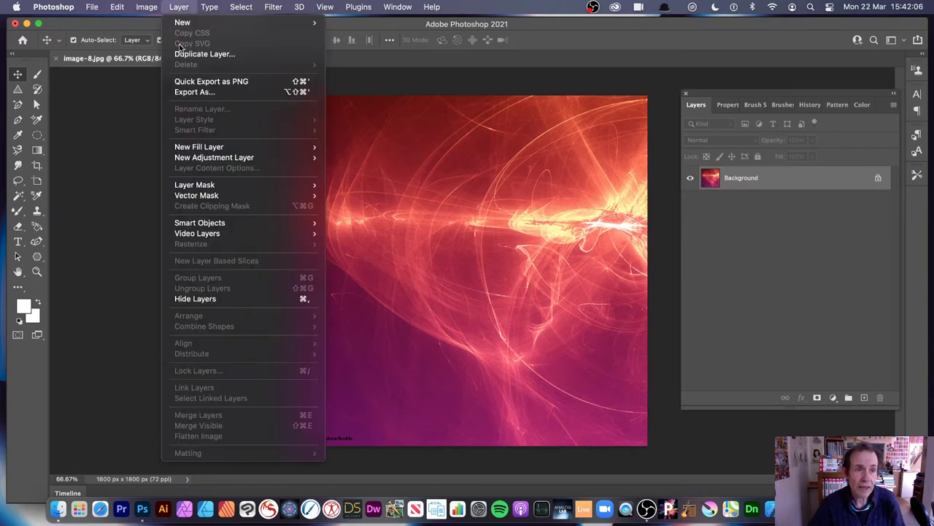
left_click(205, 51)
left_click(574, 220)
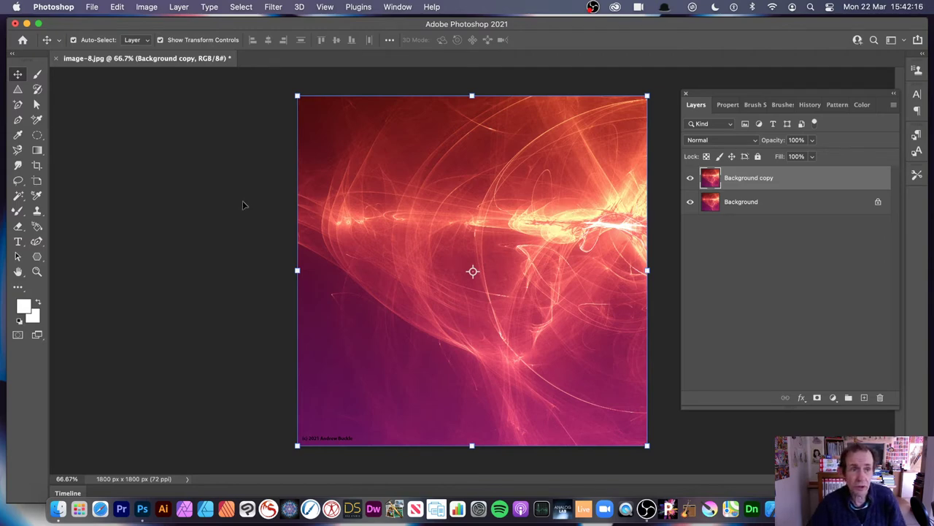
Step: Convert the Background copy layer to a smart object
left_click(178, 7)
mouse_move(204, 223)
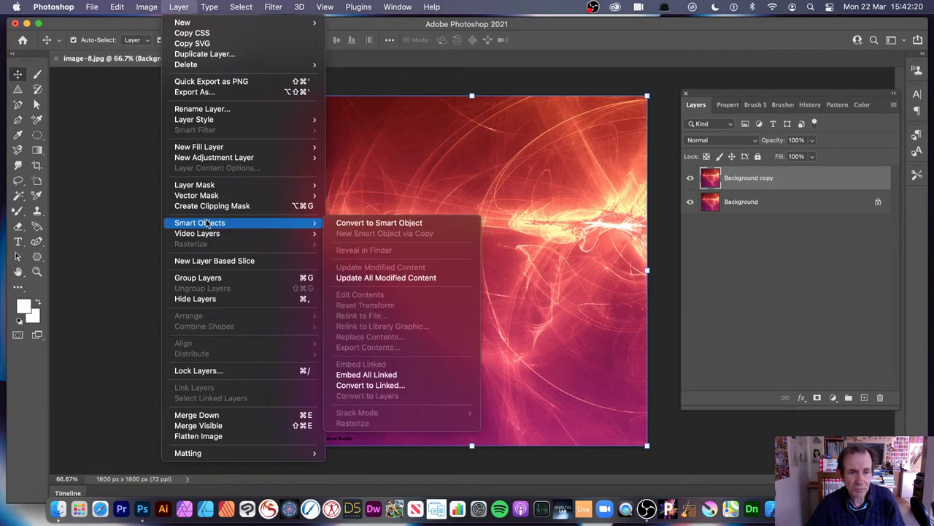
left_click(428, 224)
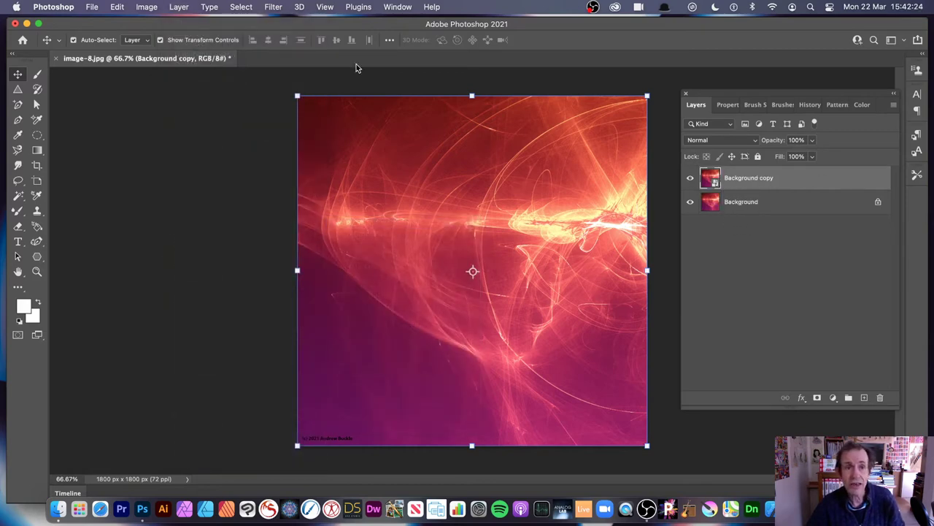
Step: Try the Pointillize filter with a cell size of 104 on Background copy over white, and undo it
left_click(276, 7)
mouse_move(314, 199)
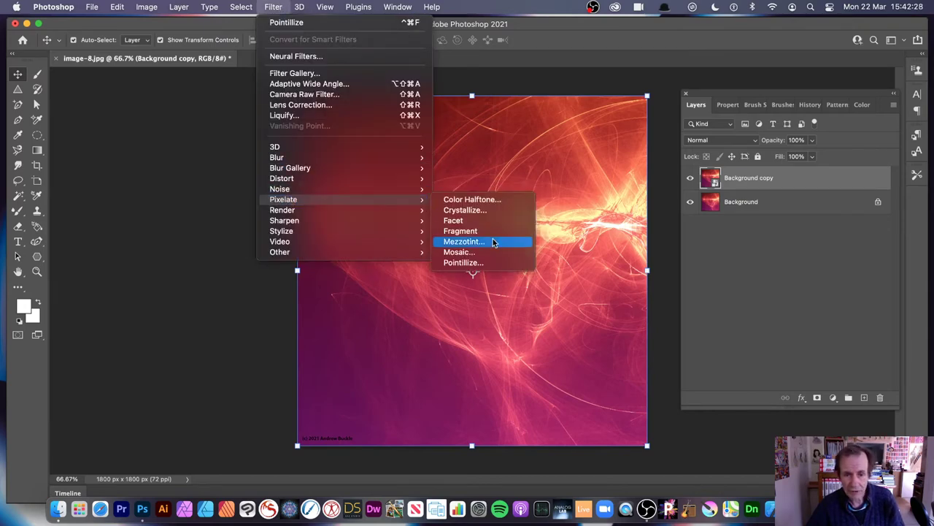
left_click(488, 263)
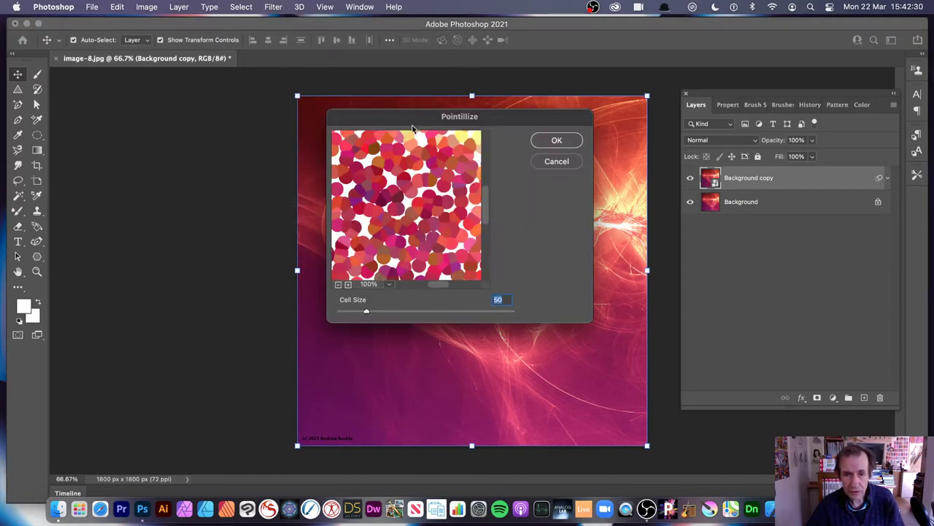
left_click_drag(412, 128, 560, 128)
left_click_drag(515, 312, 546, 311)
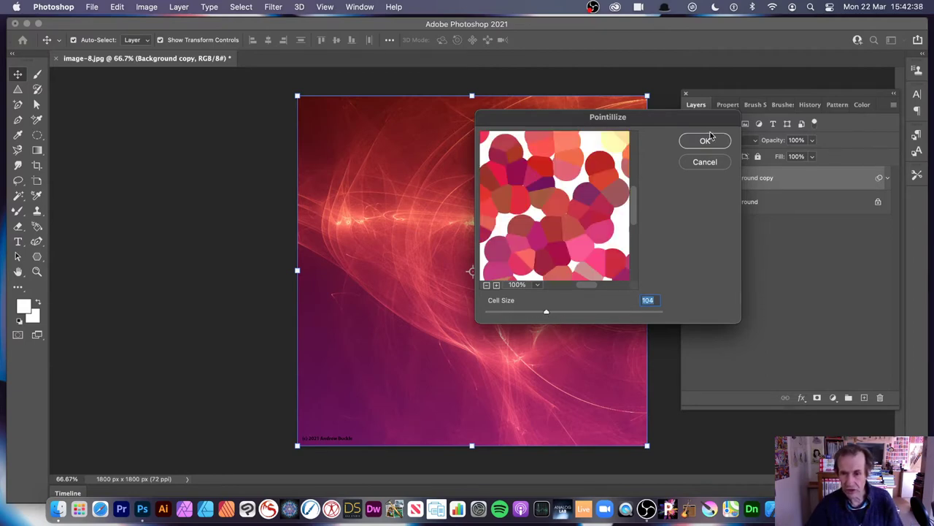
left_click(705, 140)
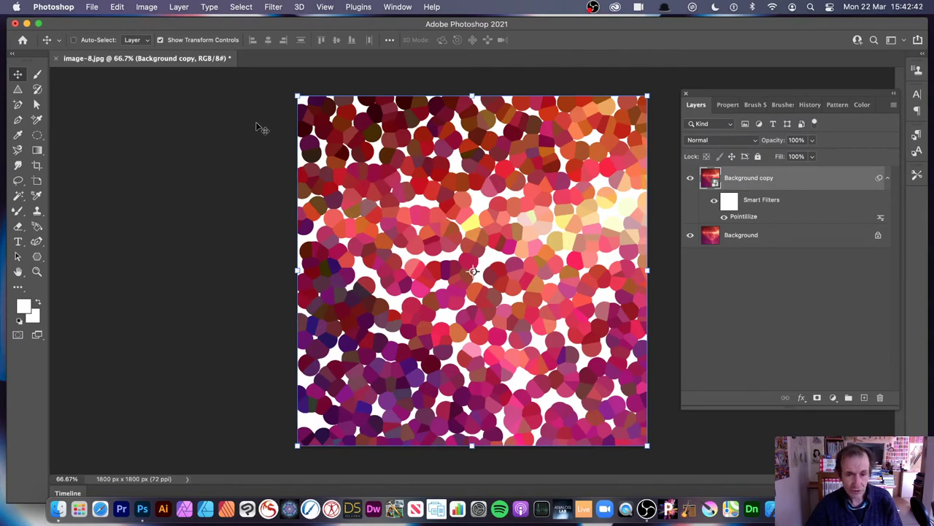
key("super+z")
Step: Change the background colour to black
left_click(32, 316)
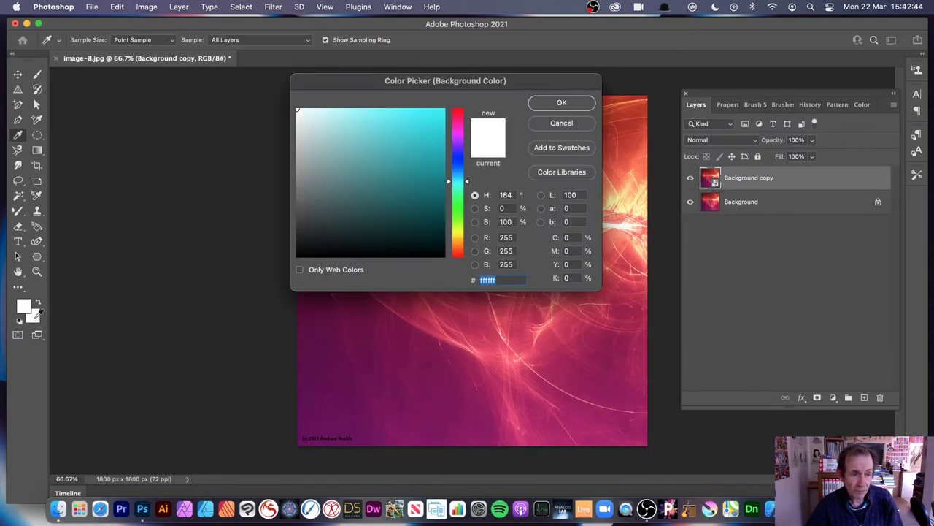
left_click_drag(348, 234, 266, 276)
left_click(561, 103)
key("v")
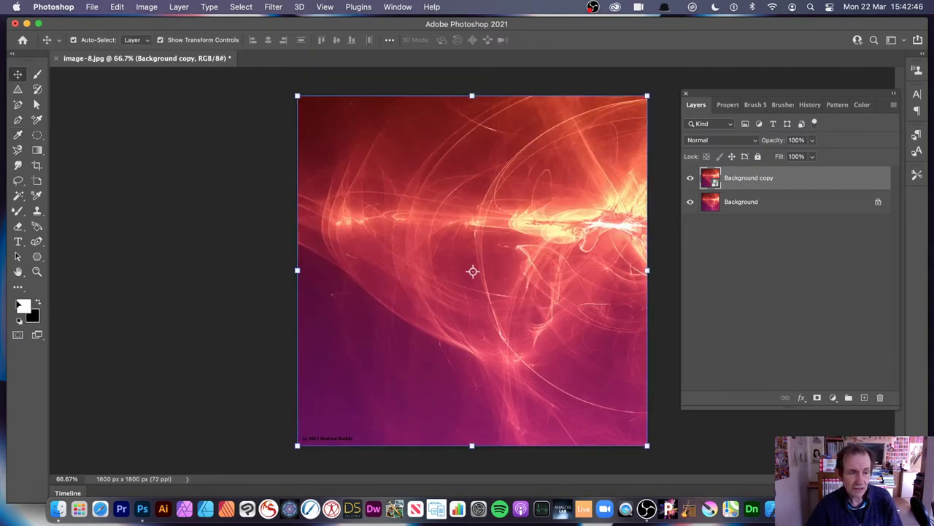
Step: Apply Pointillize to the Background copy smart object with a cell size of 104, using the black background colour
left_click(274, 8)
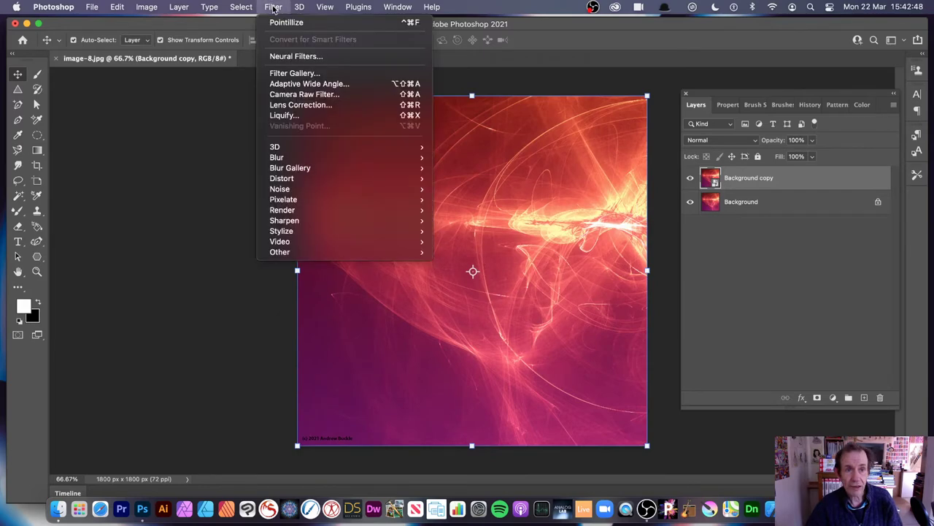
left_click(274, 22)
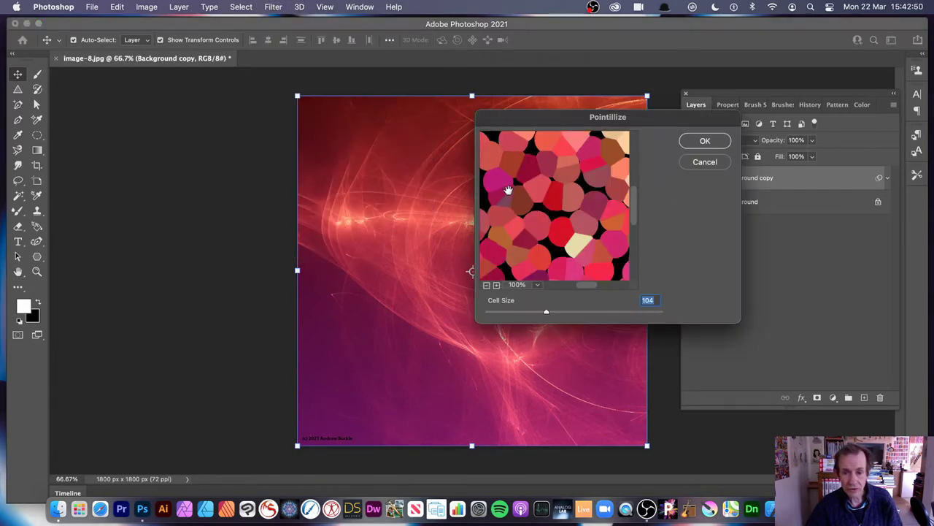
left_click(704, 142)
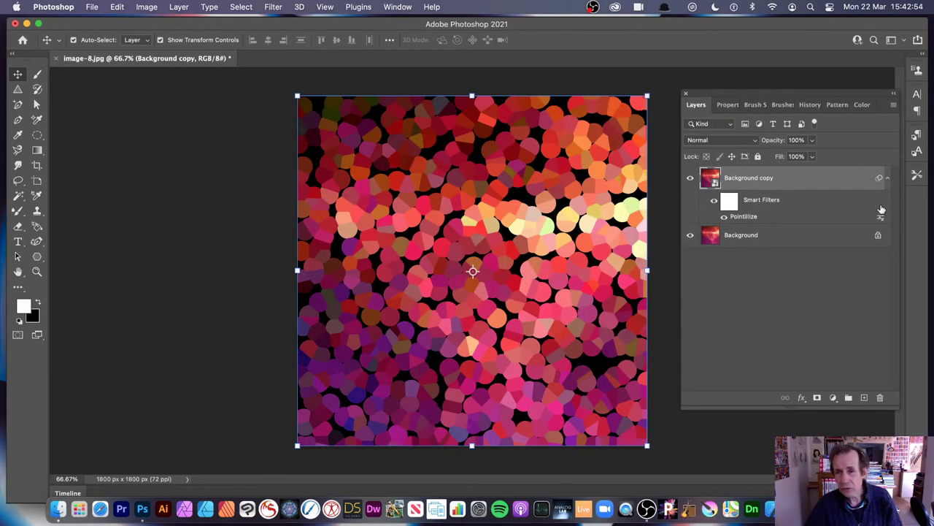
Step: Edit the Pointillize smart filter and reduce its cell size to 30
double_click(746, 219)
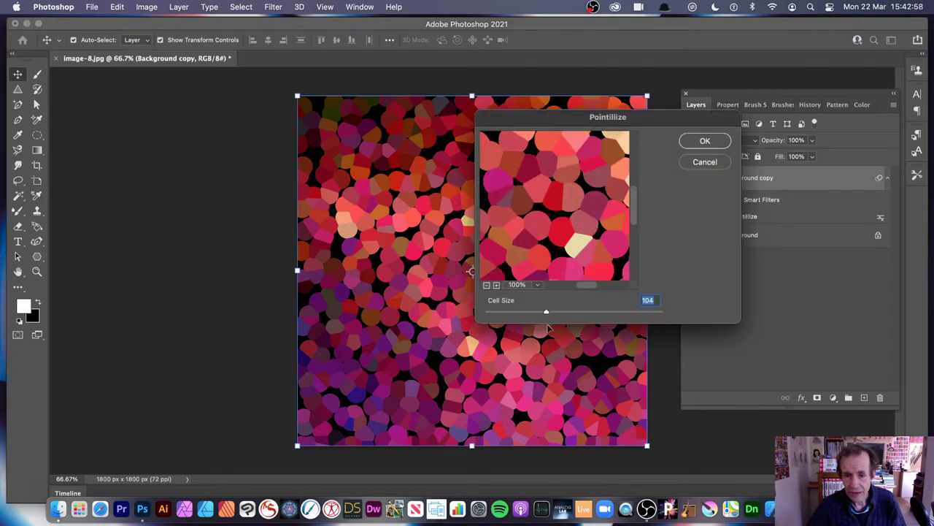
left_click_drag(538, 311, 505, 313)
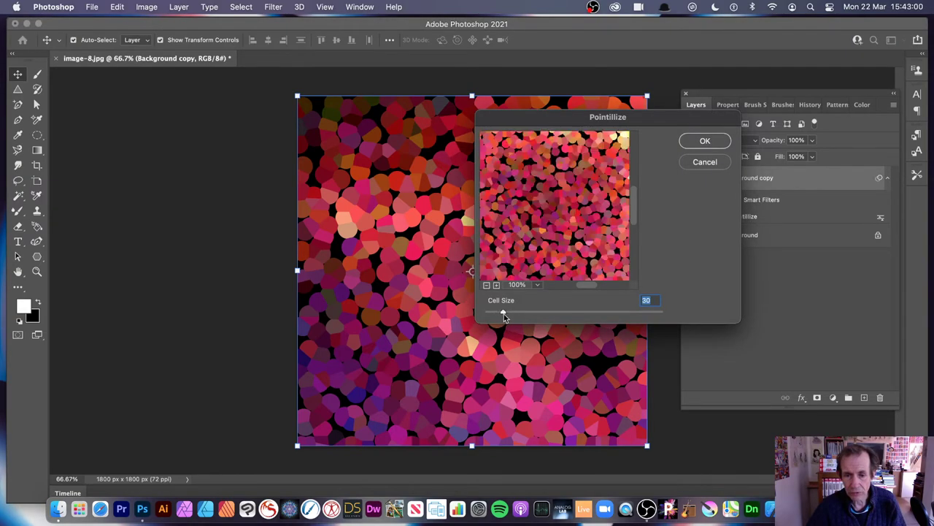
left_click(698, 142)
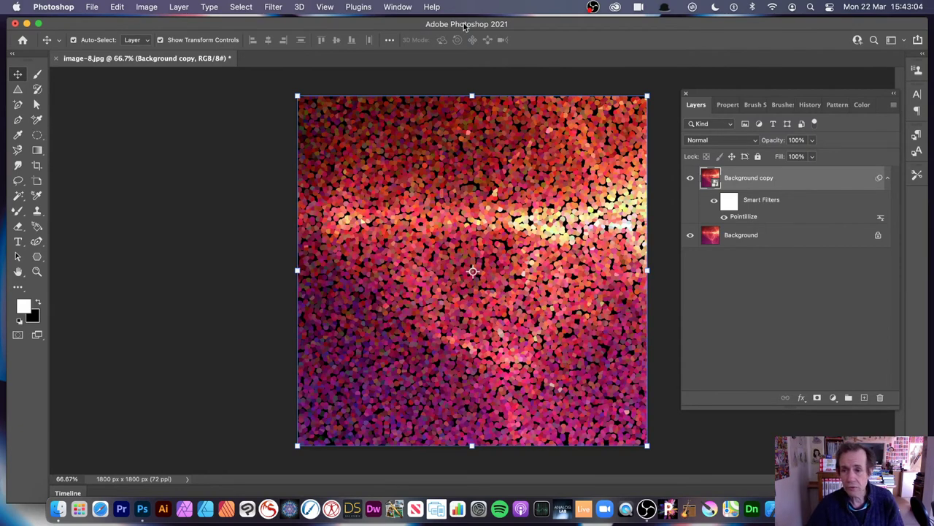
Step: Add a Hue/Saturation adjustment to the pointillized smart object with hue +87 and saturation +27
left_click(147, 6)
mouse_move(162, 42)
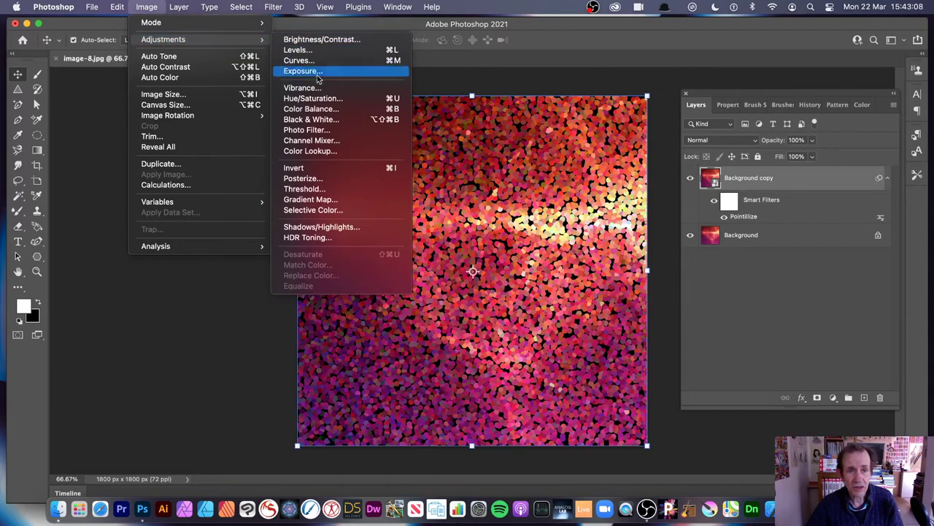
left_click(335, 98)
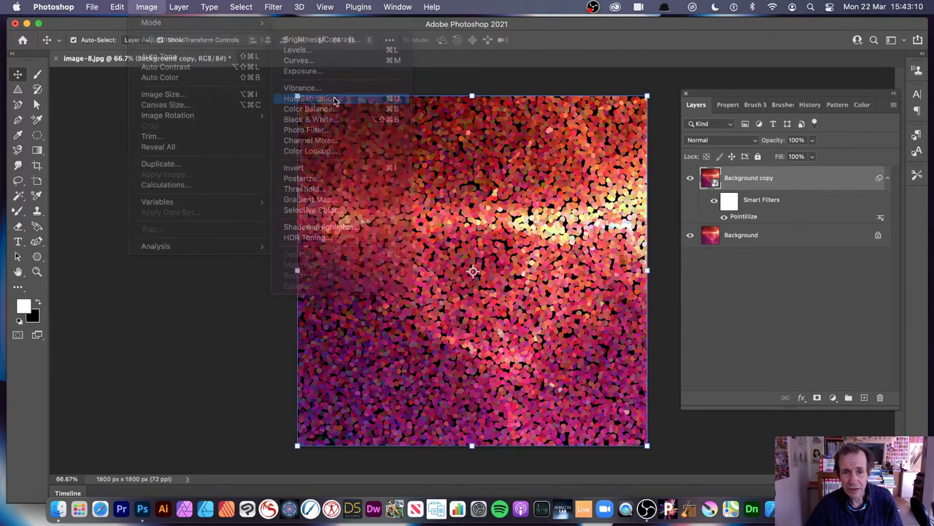
left_click_drag(438, 181, 455, 211)
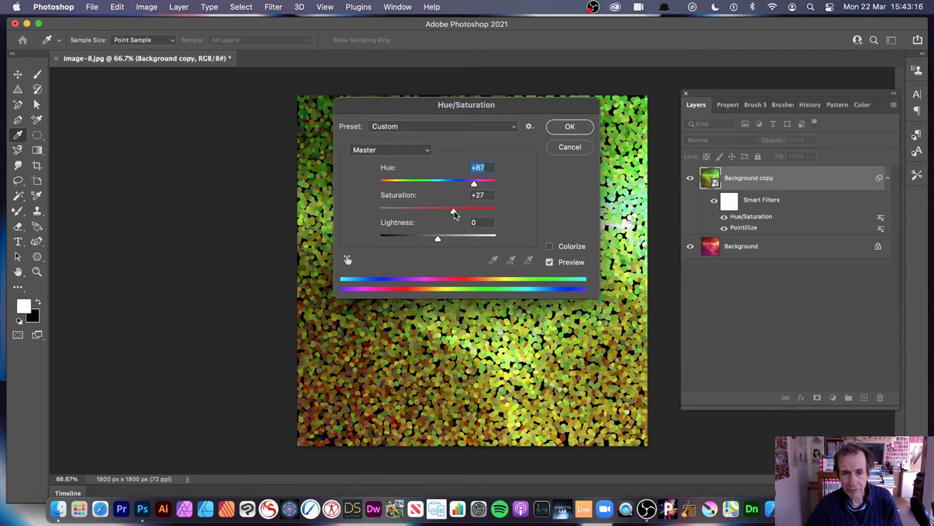
left_click(576, 127)
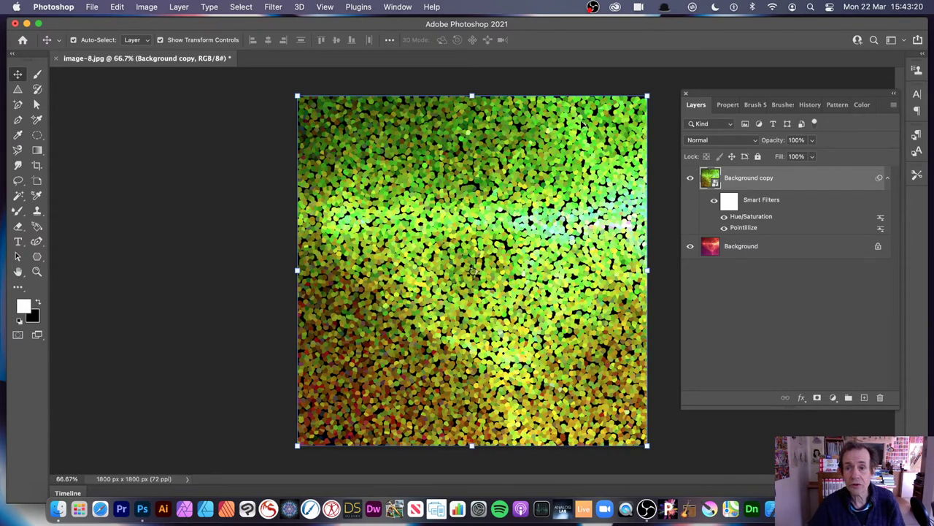
Step: Blur the recoloured dots with a Gaussian Blur of 8.9 pixels radius
left_click(274, 7)
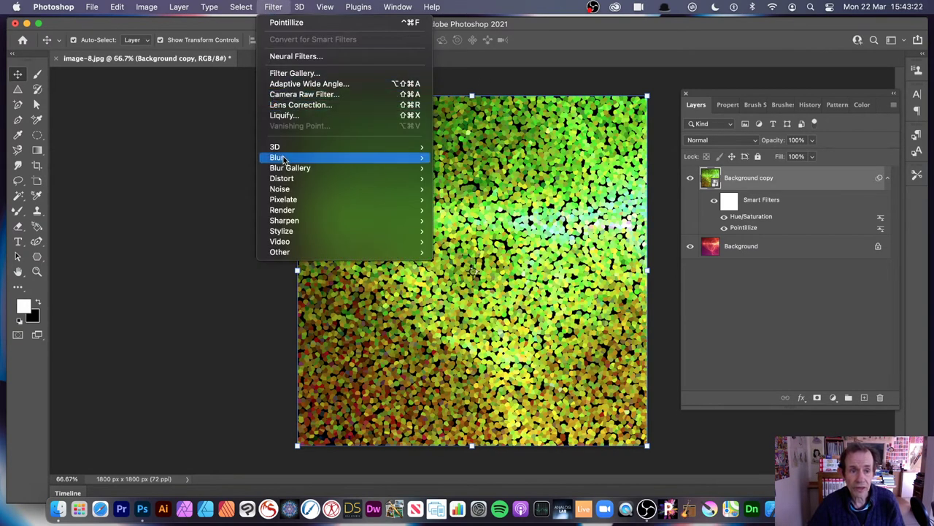
mouse_move(287, 166)
left_click(467, 199)
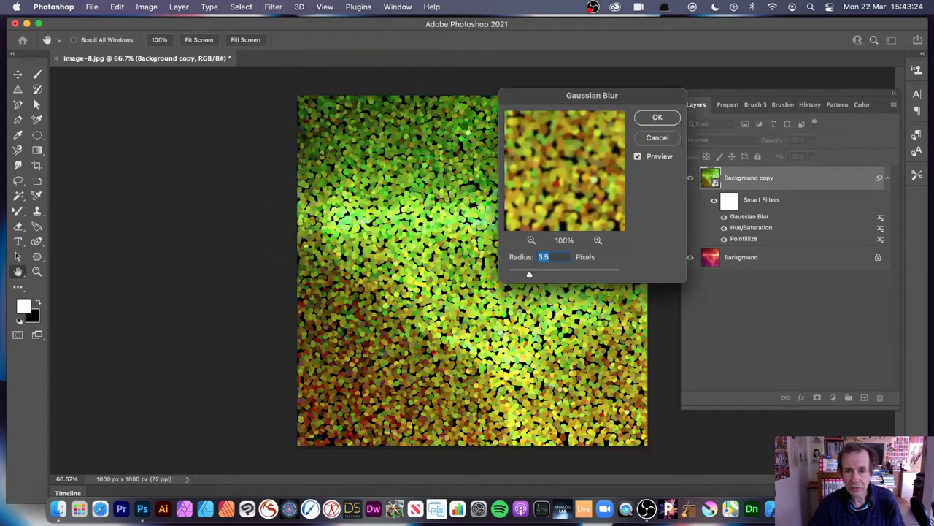
left_click_drag(539, 275, 548, 275)
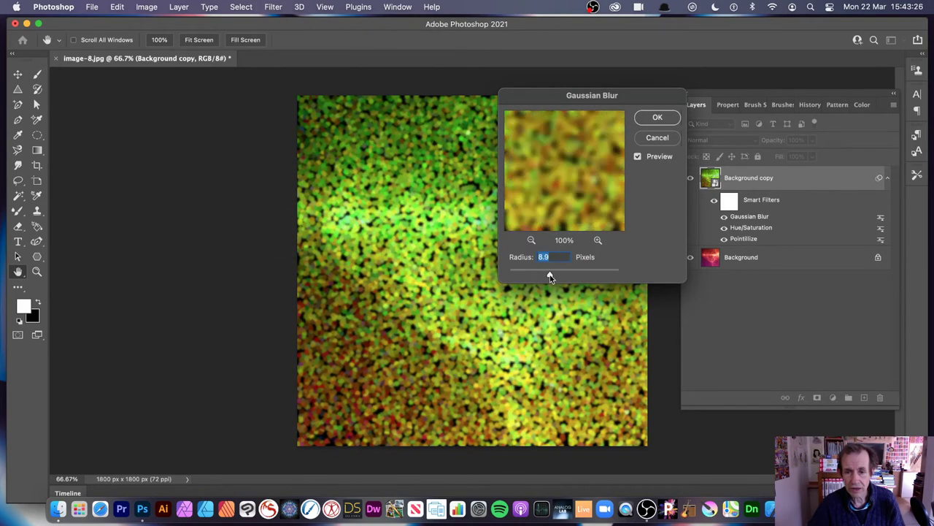
key("v")
left_click(657, 117)
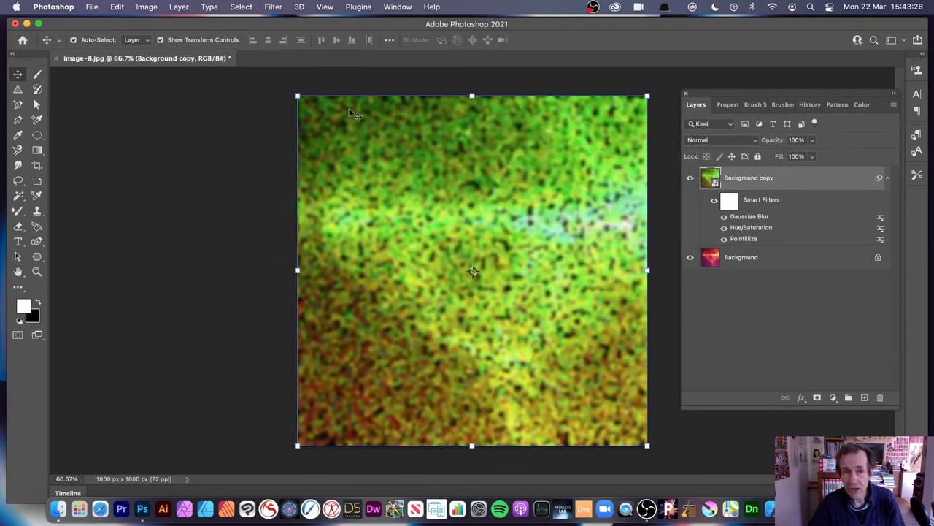
Step: Apply a second Pointillize smart filter over the blurred dots with a cell size of 26
left_click(275, 6)
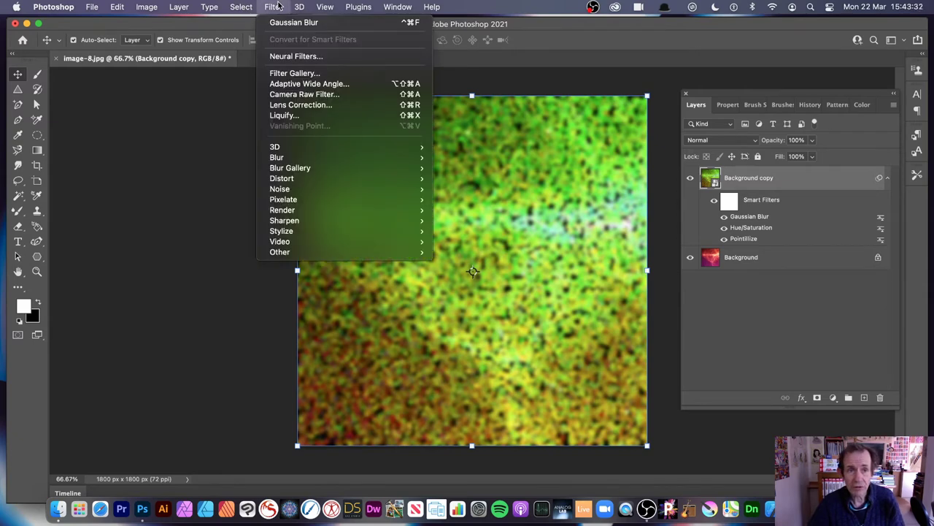
mouse_move(295, 200)
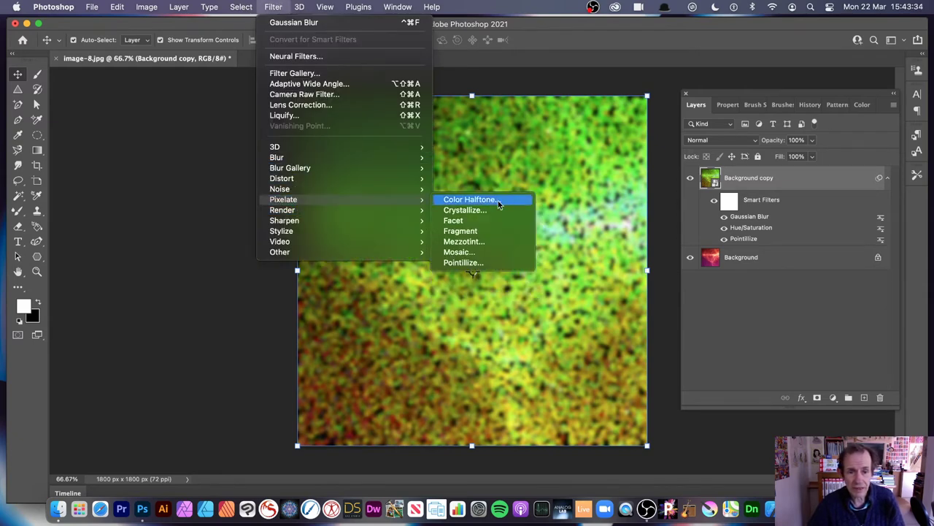
left_click(487, 262)
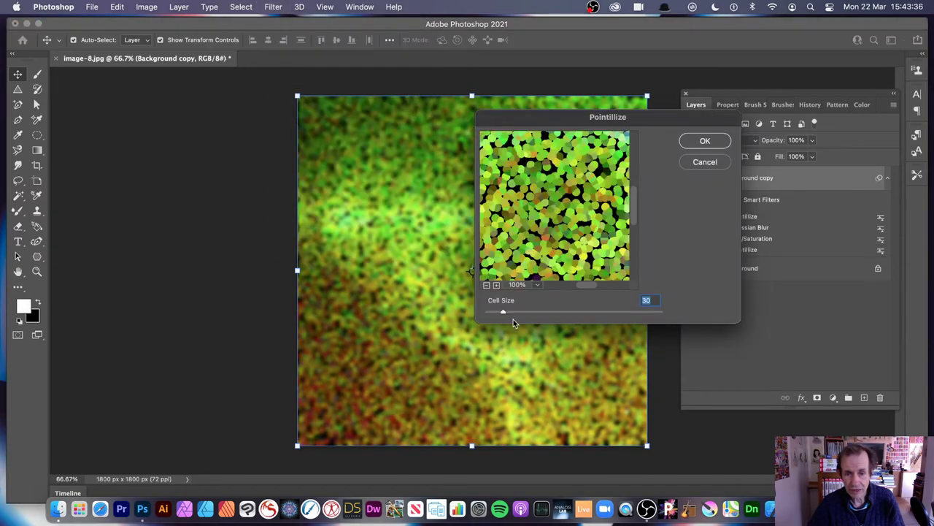
mouse_move(506, 313)
left_mouse_down()
mouse_move(517, 313)
mouse_move(501, 313)
left_mouse_up()
left_click(705, 142)
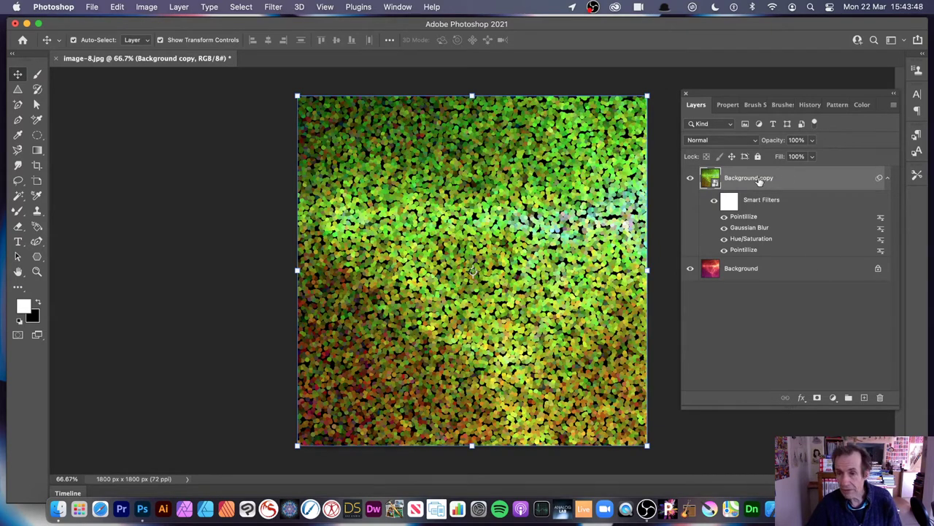
Step: Delete the filtered Background copy layer and duplicate the Background layer again as Background copy
left_click(880, 397)
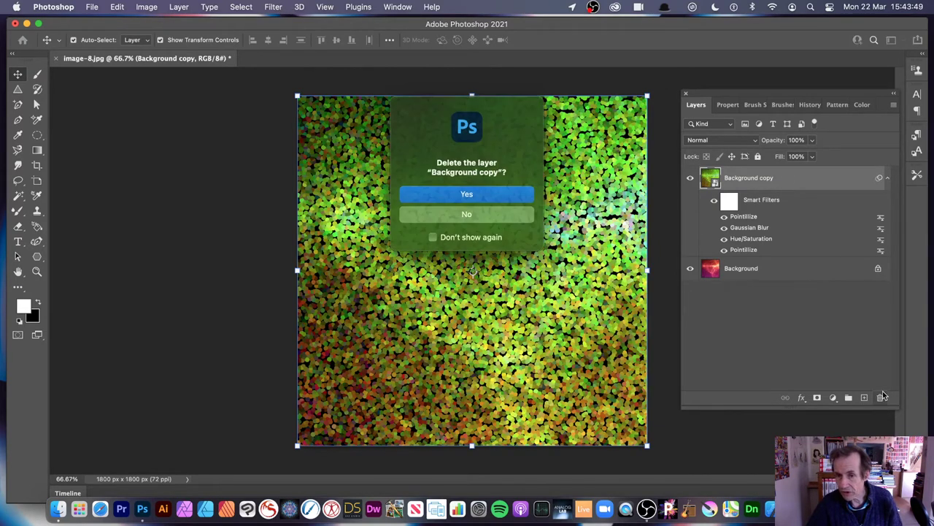
left_click(488, 195)
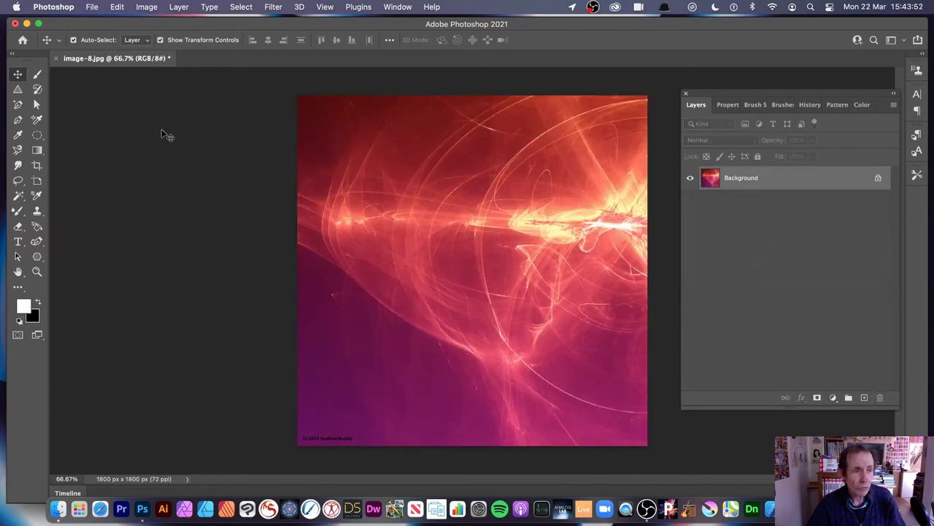
left_click(177, 7)
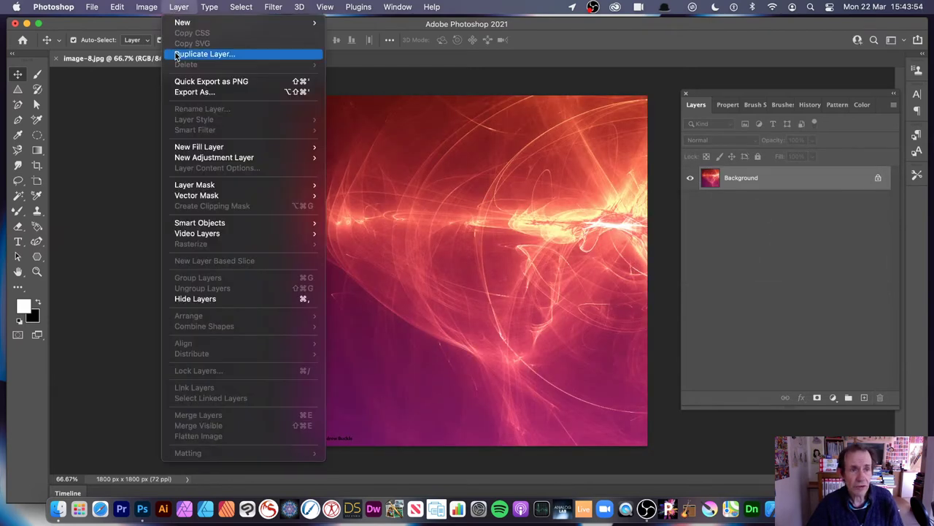
left_click(191, 53)
left_click(574, 219)
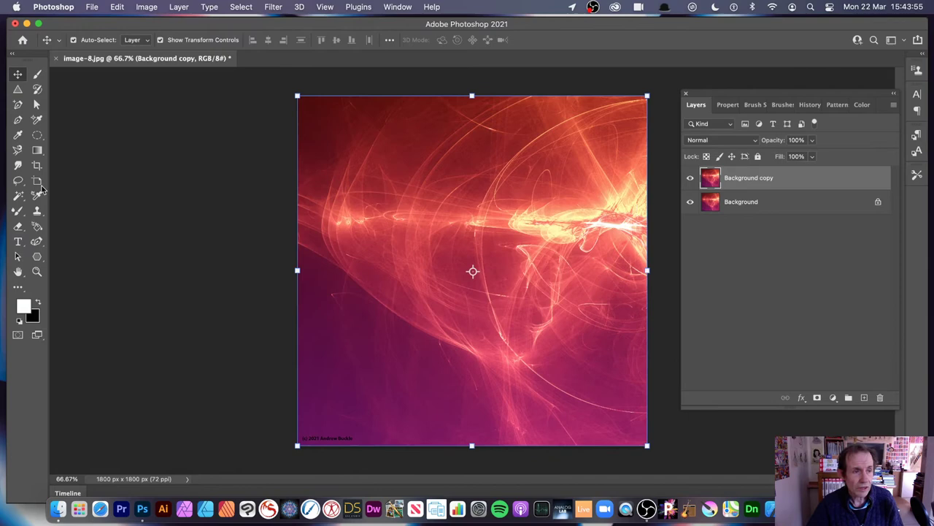
Step: Draw a tall elliptical selection over the centre of the Background copy and pointillize it with a cell size of 38
left_click(37, 136)
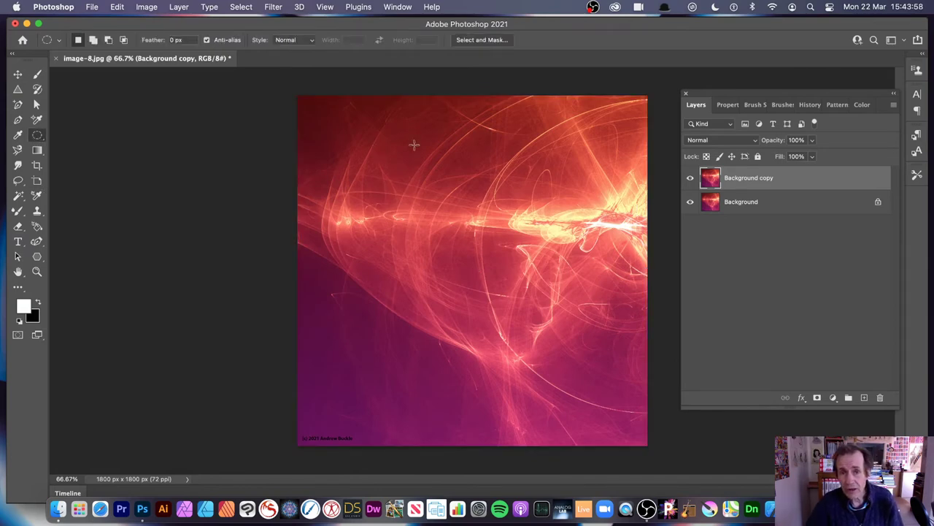
left_click_drag(414, 153, 546, 394)
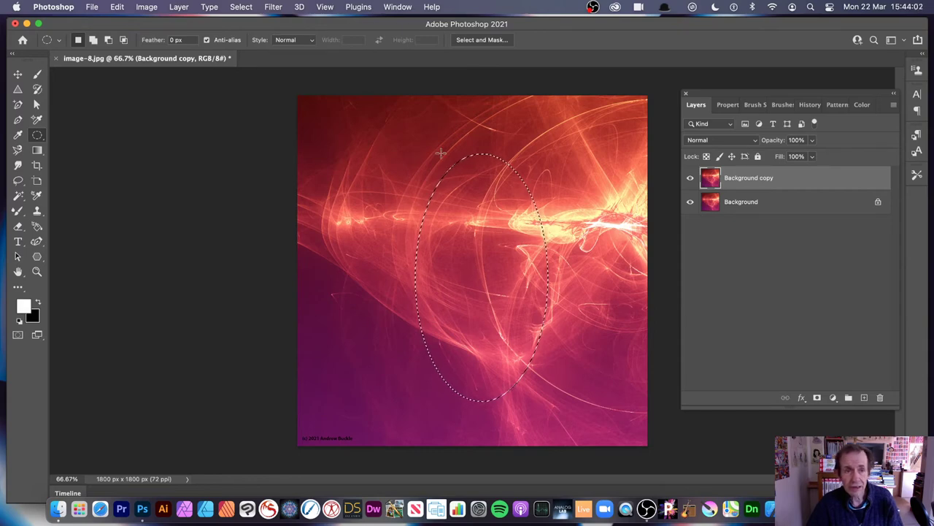
left_click(273, 6)
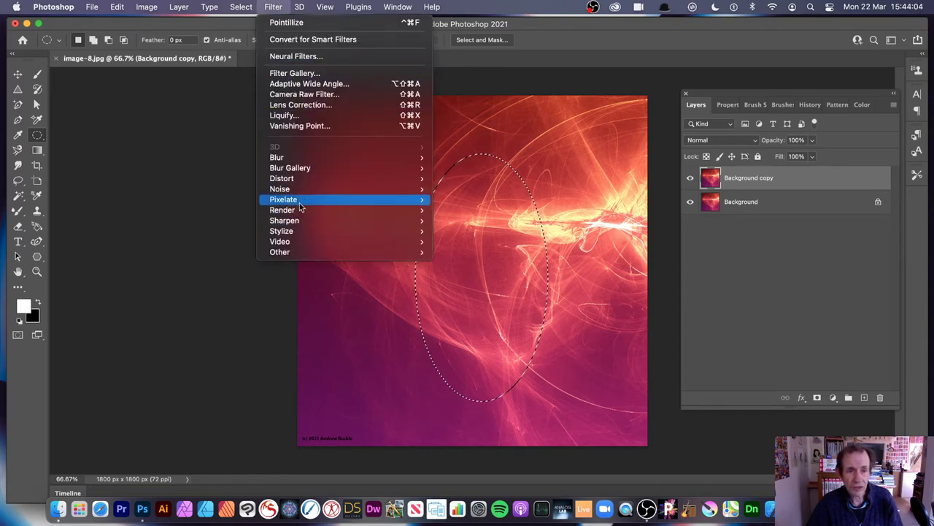
mouse_move(303, 200)
left_click(475, 267)
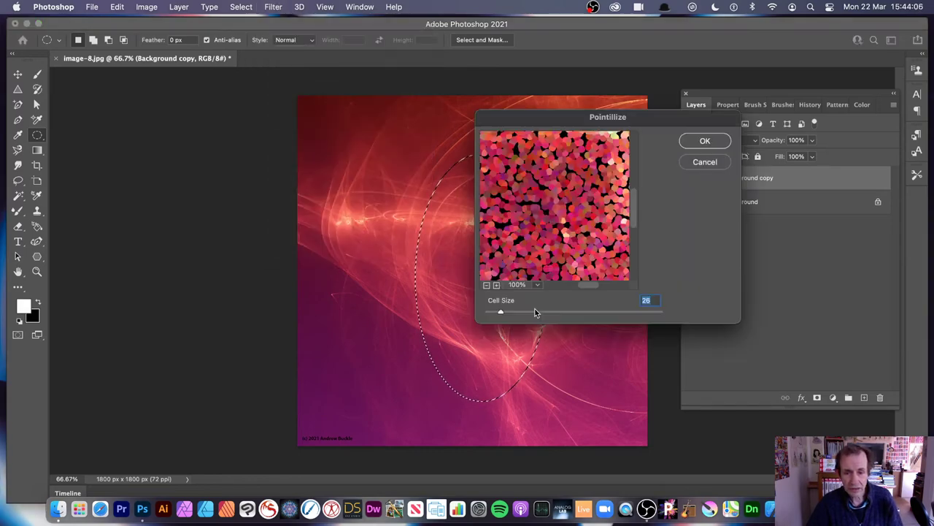
left_click_drag(503, 311, 507, 311)
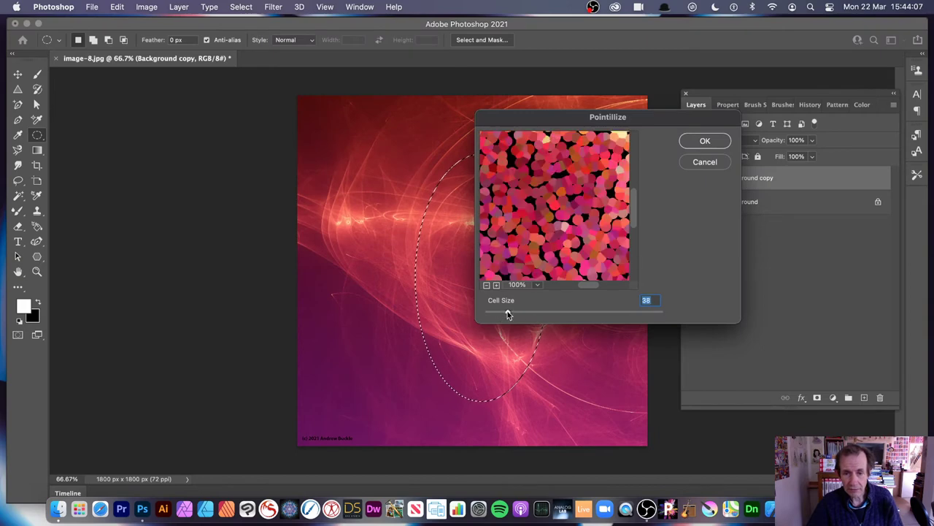
left_click(705, 140)
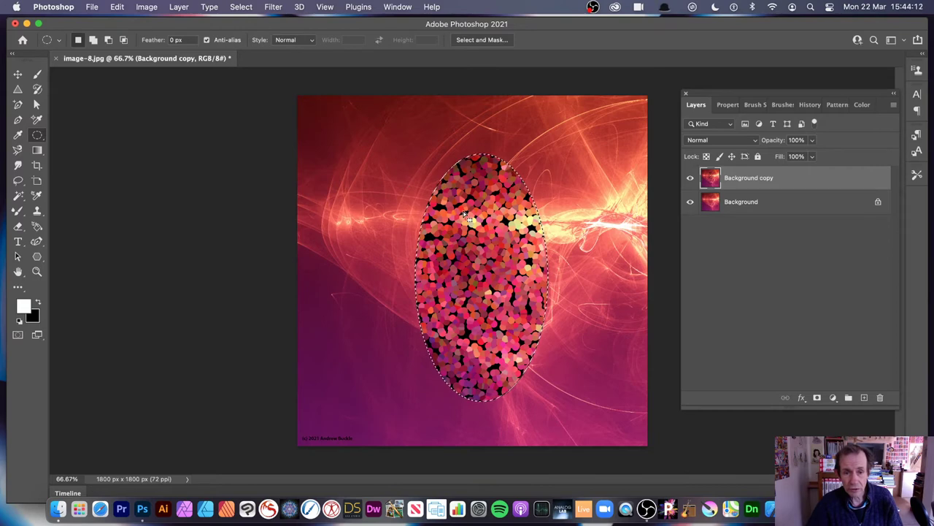
Step: Move the elliptical selection toward the image's upper-left area and pointillize it with a smaller cell size of 14
left_click_drag(464, 214, 388, 175)
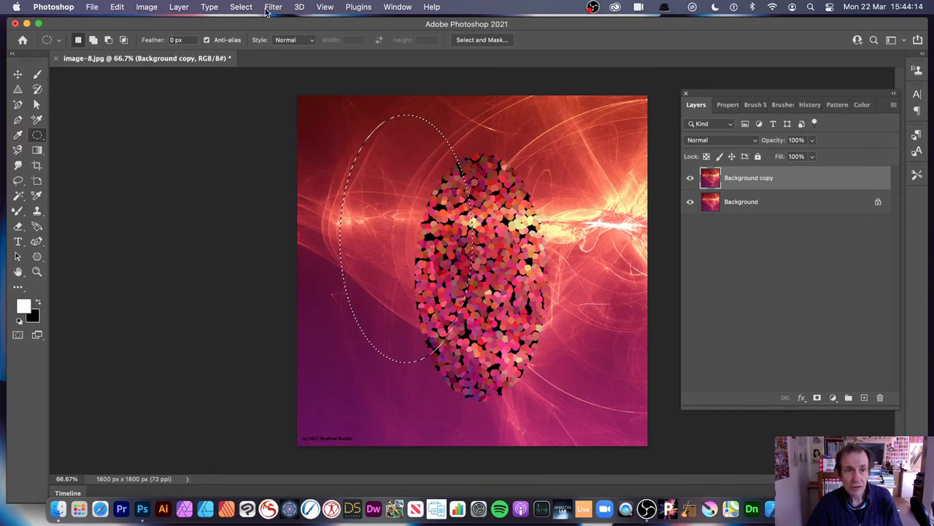
left_click(274, 8)
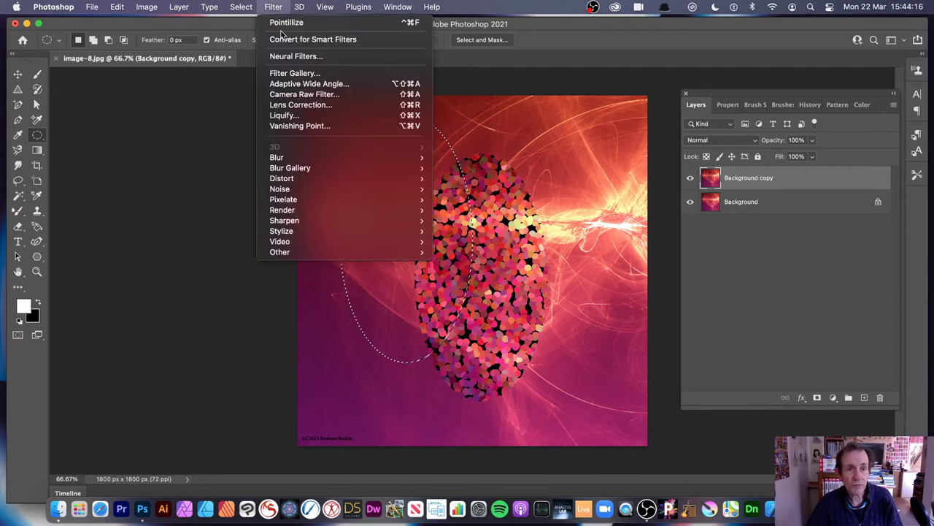
mouse_move(314, 199)
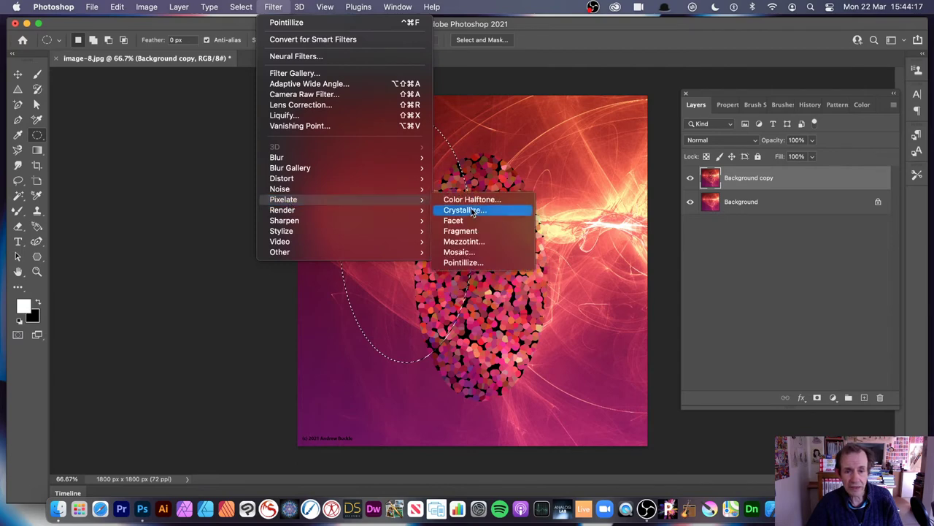
left_click(463, 262)
left_click_drag(501, 313, 496, 312)
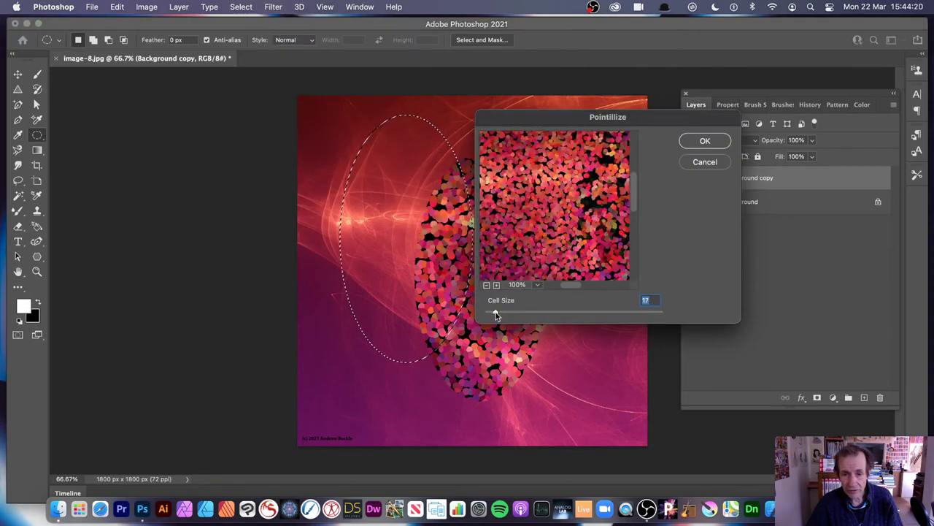
left_click(715, 139)
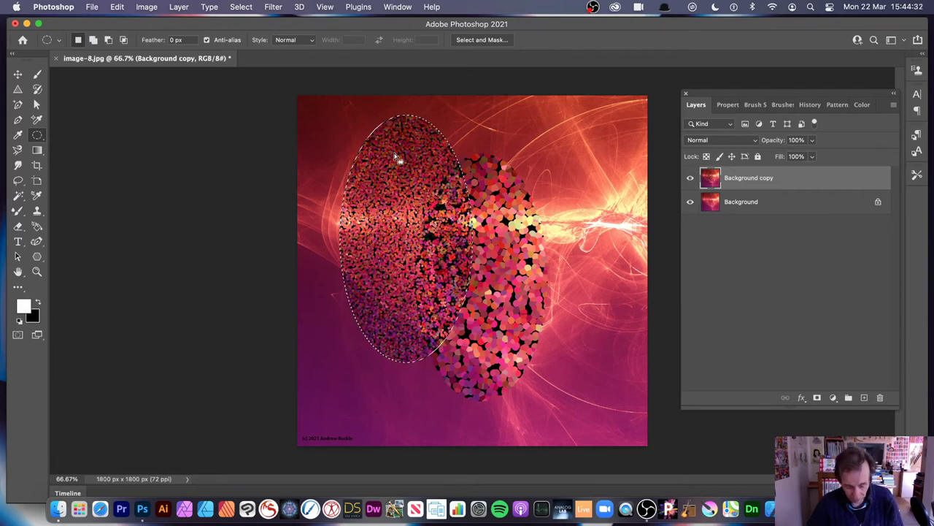
Step: Undo both pointillized ellipses, the selection move and the elliptical selection itself
key("super+z")
key("super+z")
key("super+z")
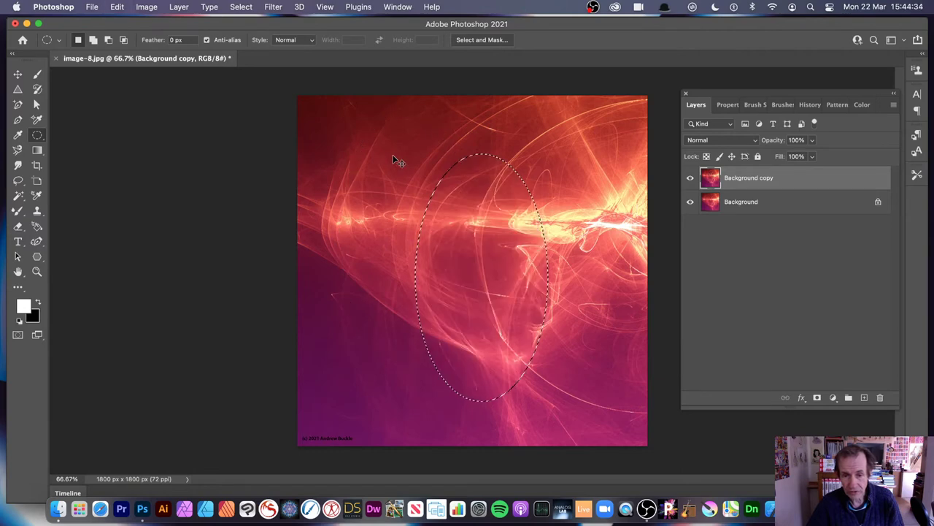
key("super+z")
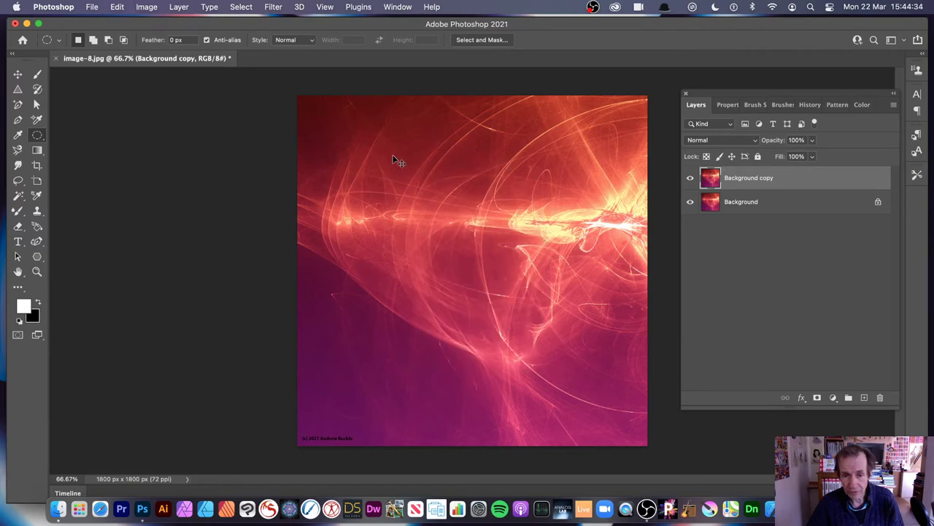
Step: Add a Hue/Saturation adjustment layer above the Background copy with hue +18 and saturation -61
left_click(146, 8)
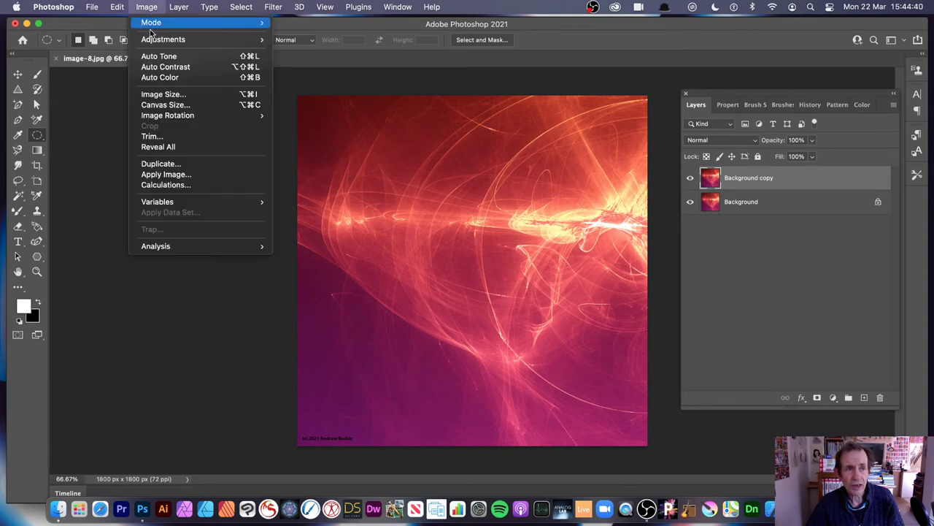
mouse_move(180, 8)
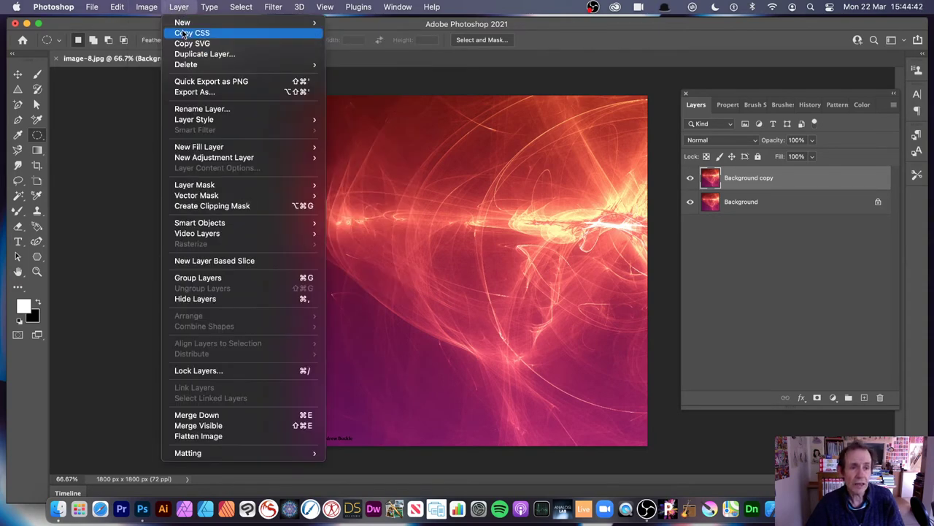
mouse_move(188, 158)
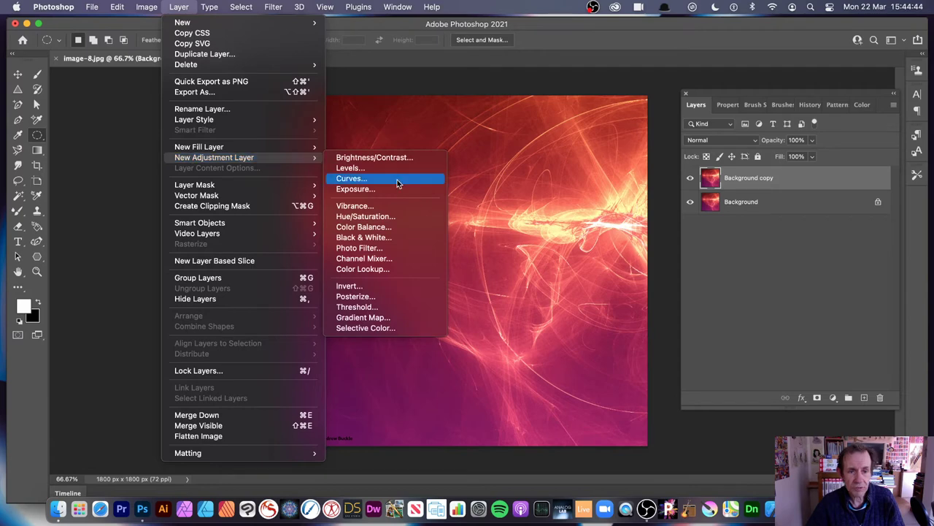
left_click(385, 217)
left_click(552, 170)
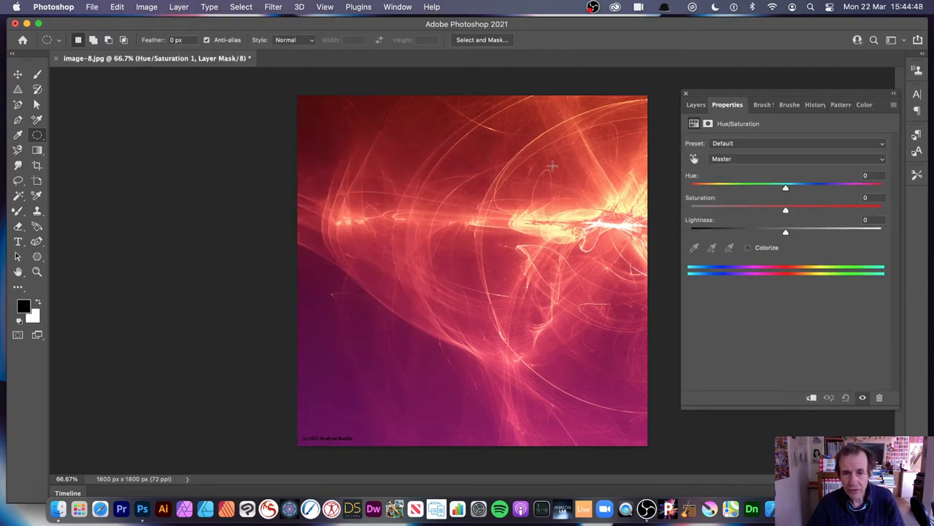
left_click_drag(779, 189, 726, 211)
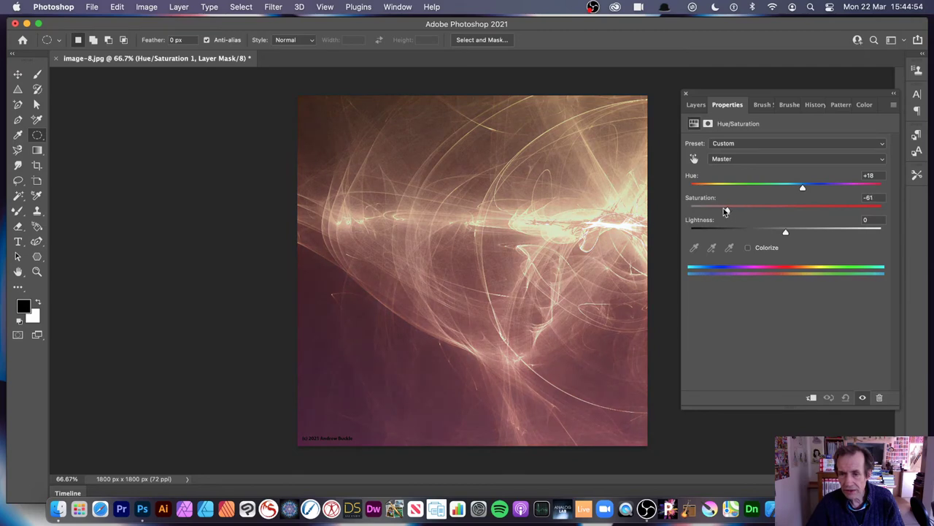
Step: Fill the Hue/Saturation layer's mask with black in Normal mode at 100% opacity
left_click(696, 104)
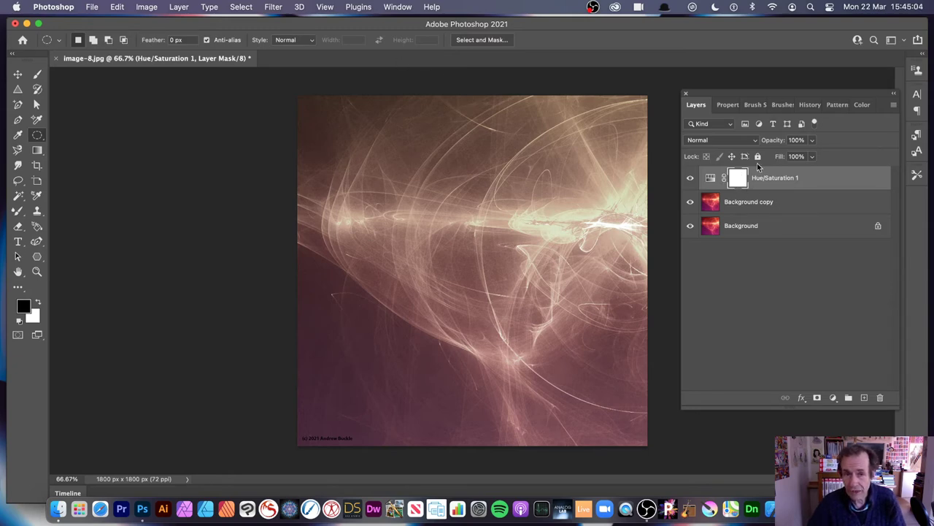
left_click(119, 6)
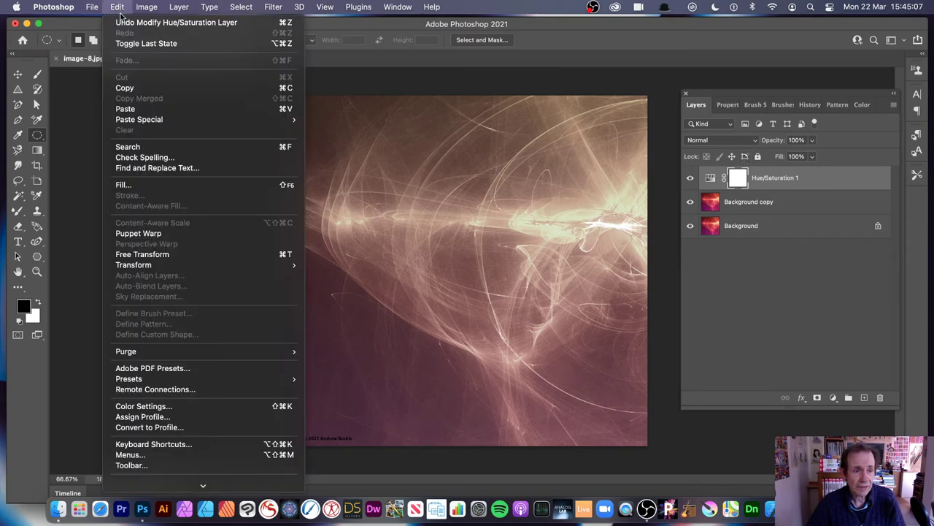
left_click(125, 188)
left_click(334, 154)
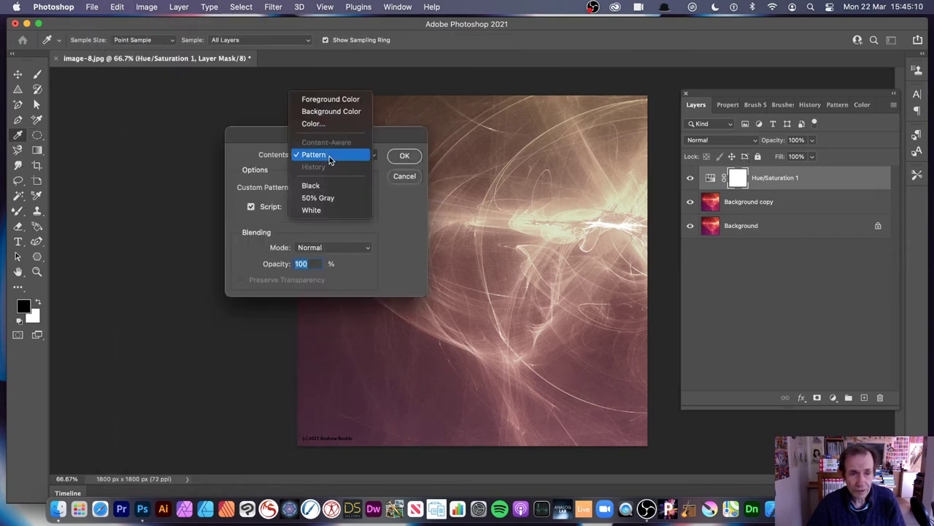
left_click(326, 187)
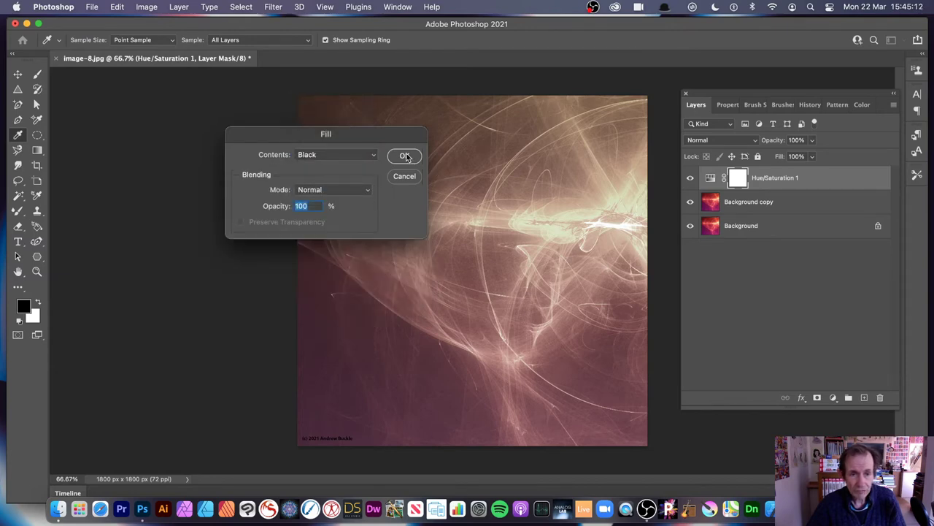
left_click(406, 157)
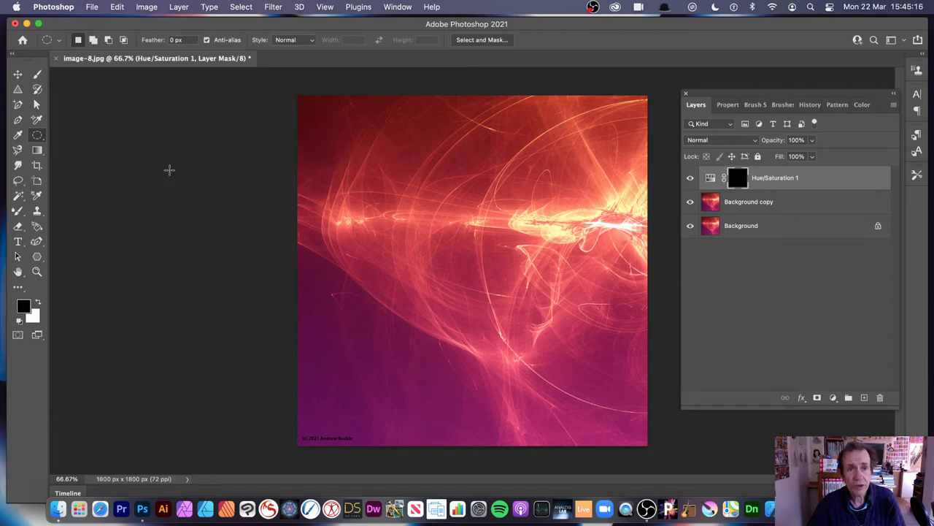
Step: Apply Pointillize with a cell size of 23 to the black mask of the Hue/Saturation layer
left_click(272, 7)
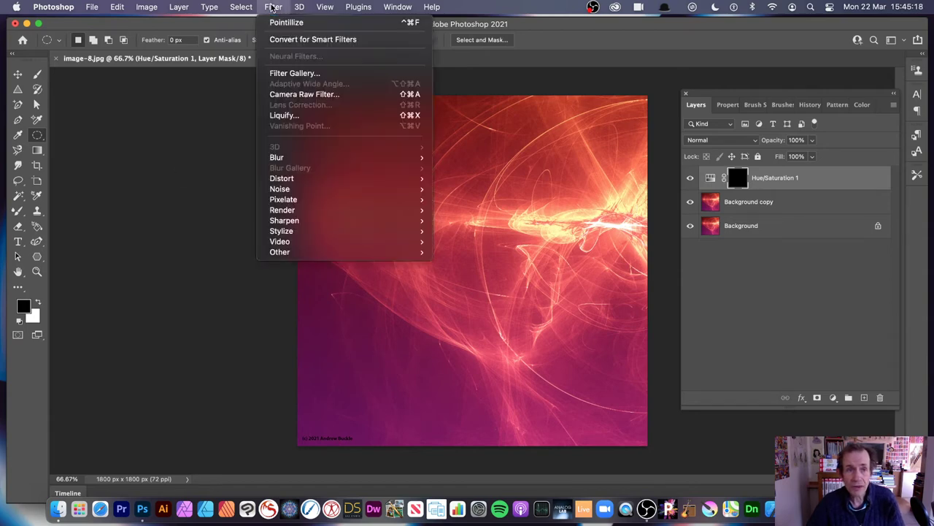
mouse_move(277, 201)
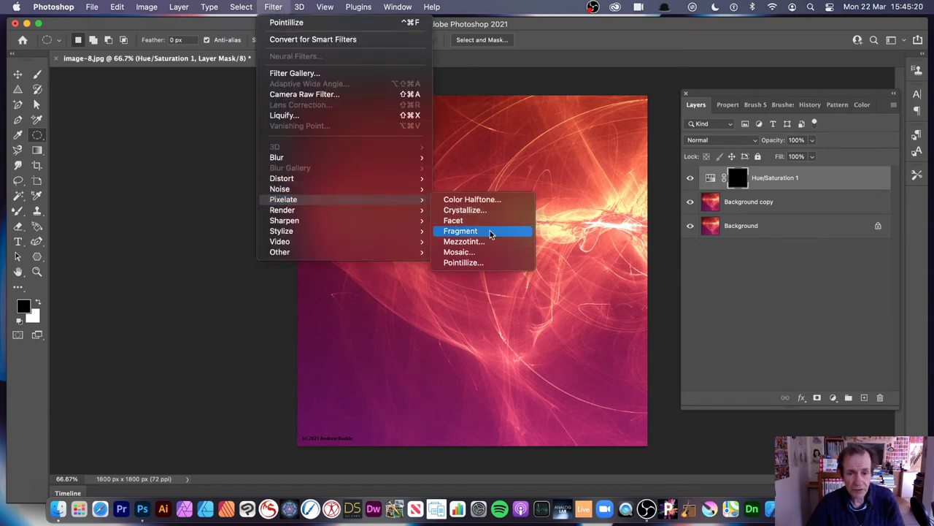
left_click(474, 263)
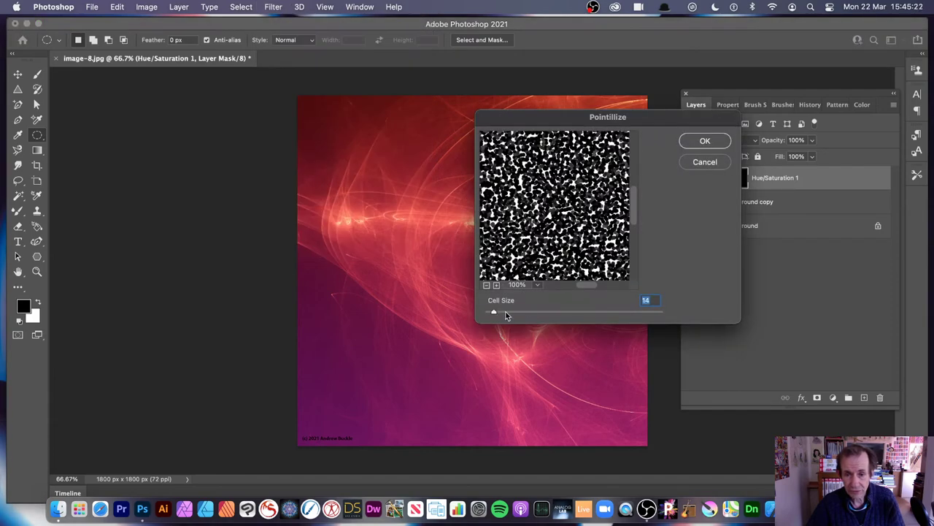
left_click_drag(506, 315, 500, 314)
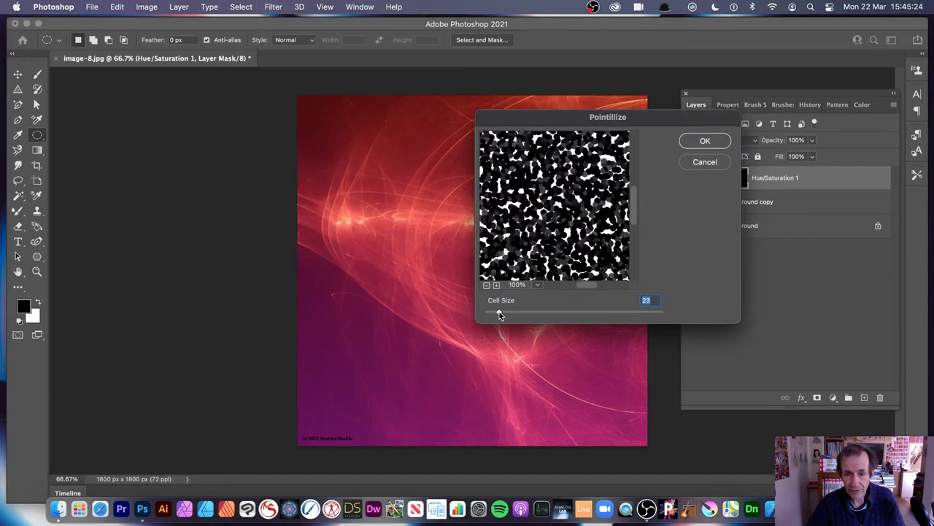
left_click(720, 144)
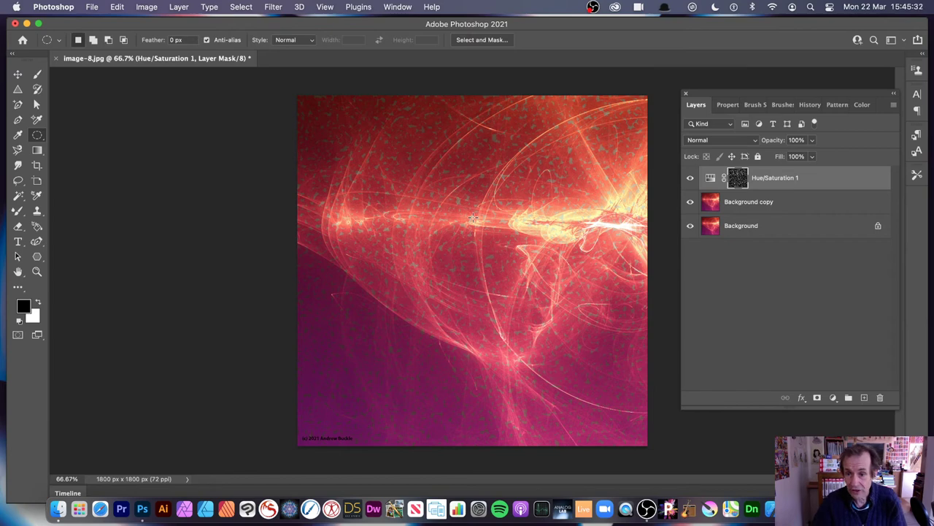
Step: Pointillize the Hue/Saturation layer's mask again with a larger cell size of 94
left_click(273, 8)
mouse_move(294, 211)
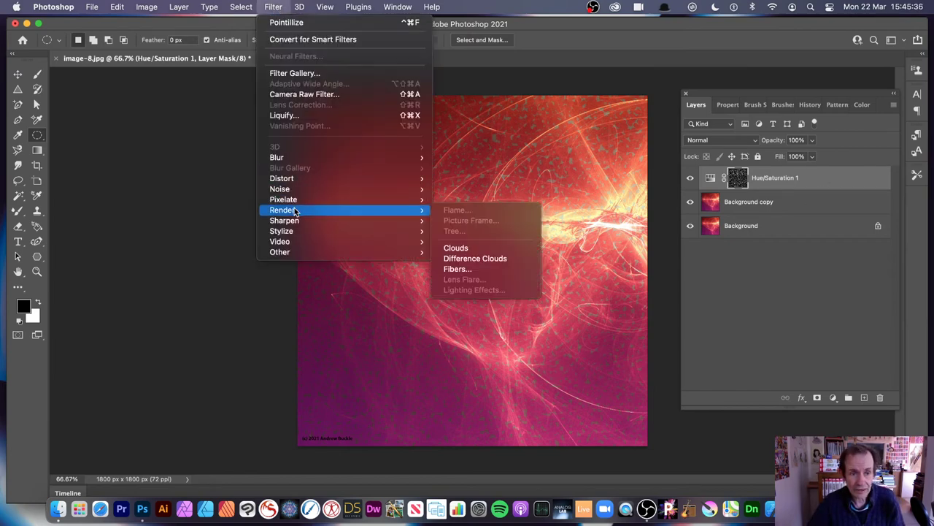
left_click(460, 261)
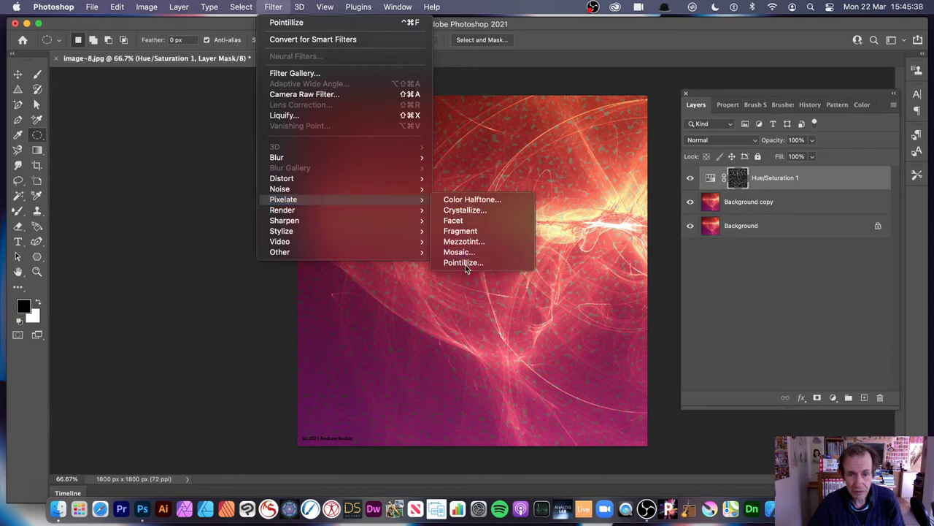
left_click_drag(499, 312, 541, 313)
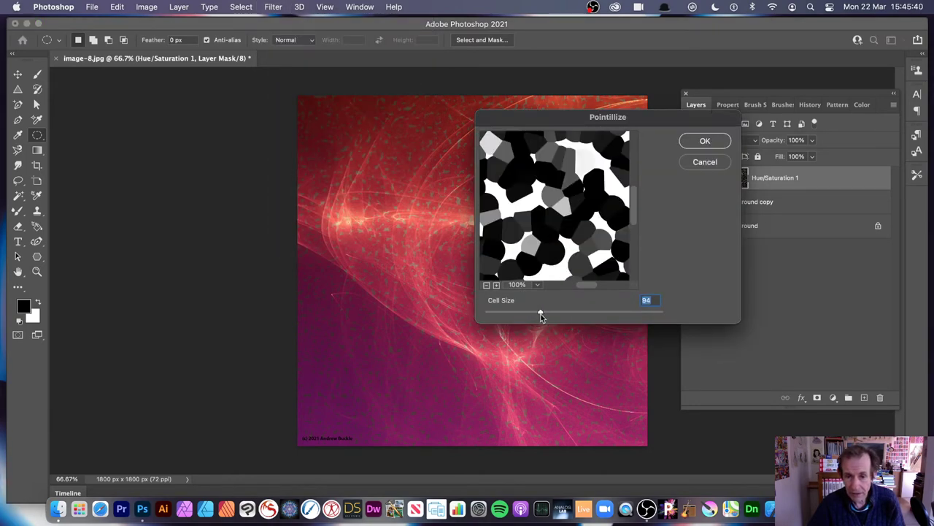
left_click(705, 141)
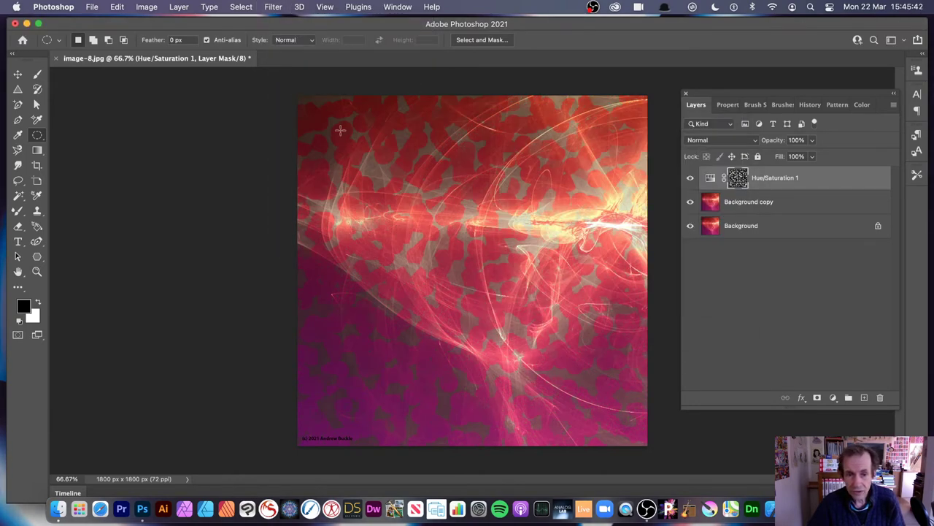
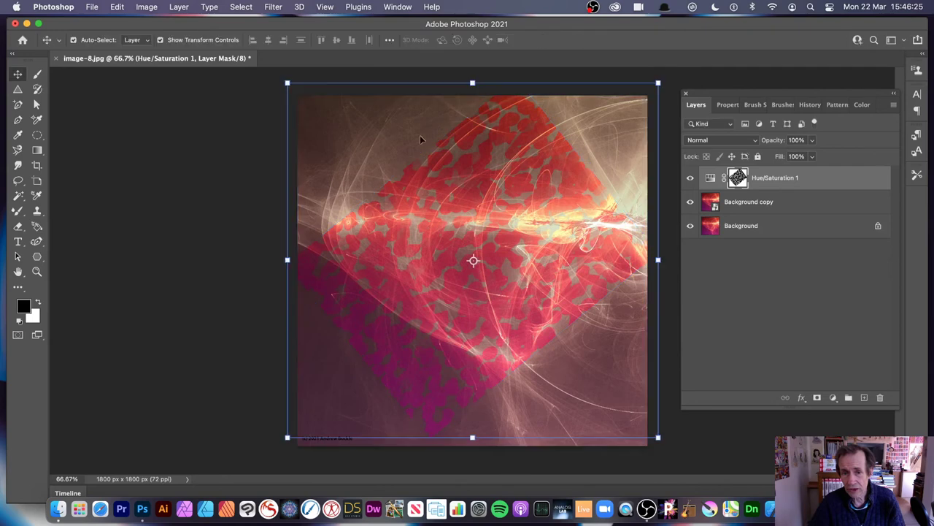
left_click(462, 142)
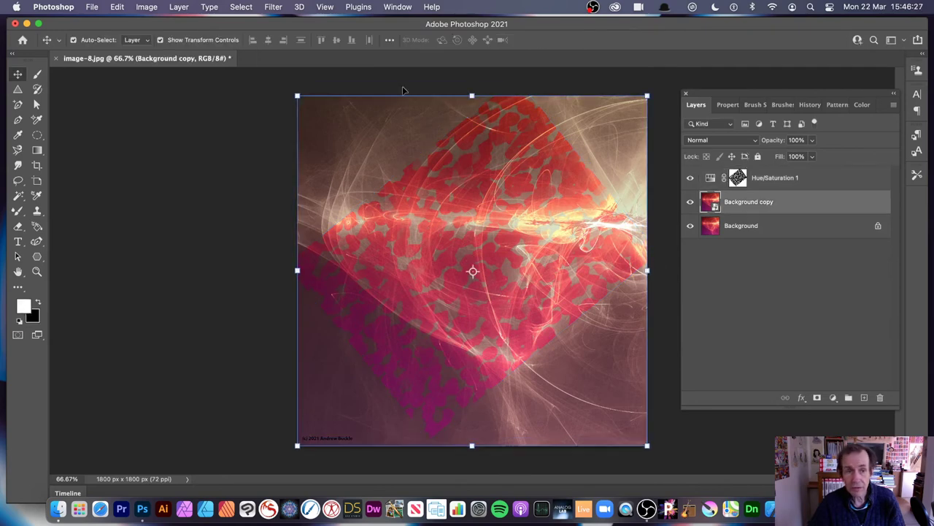
left_click(179, 6)
mouse_move(185, 124)
left_click(367, 137)
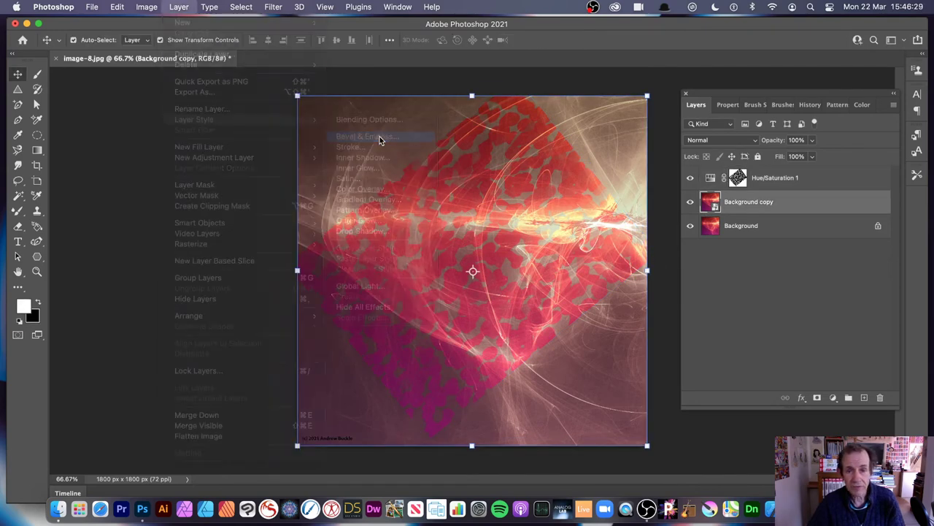
left_click(890, 171)
Step: Apply a Bevel & Emboss layer style to the masked Hue/Saturation adjustment layer
left_click(739, 179)
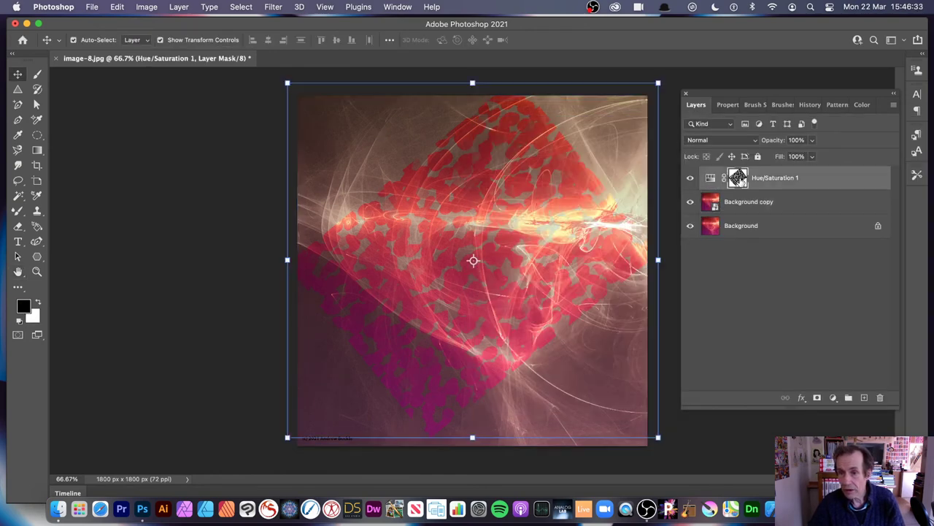
left_click(179, 6)
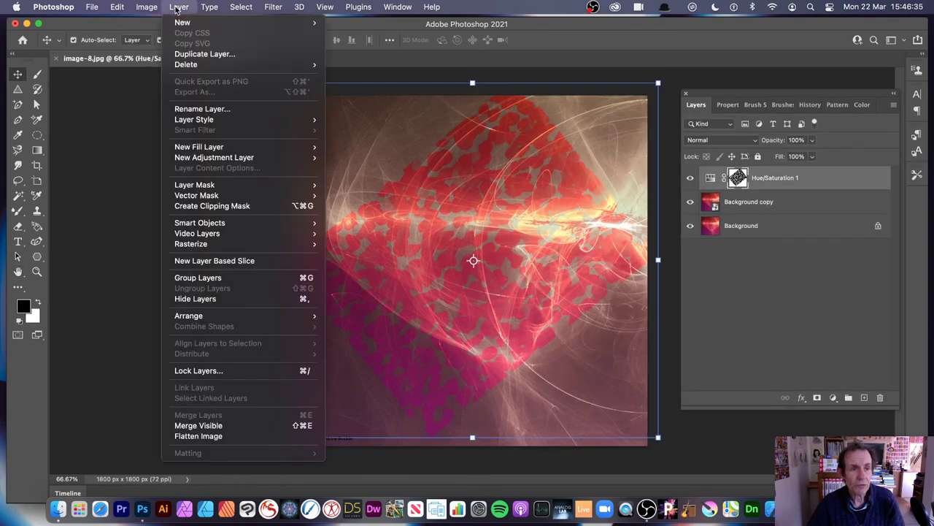
mouse_move(194, 120)
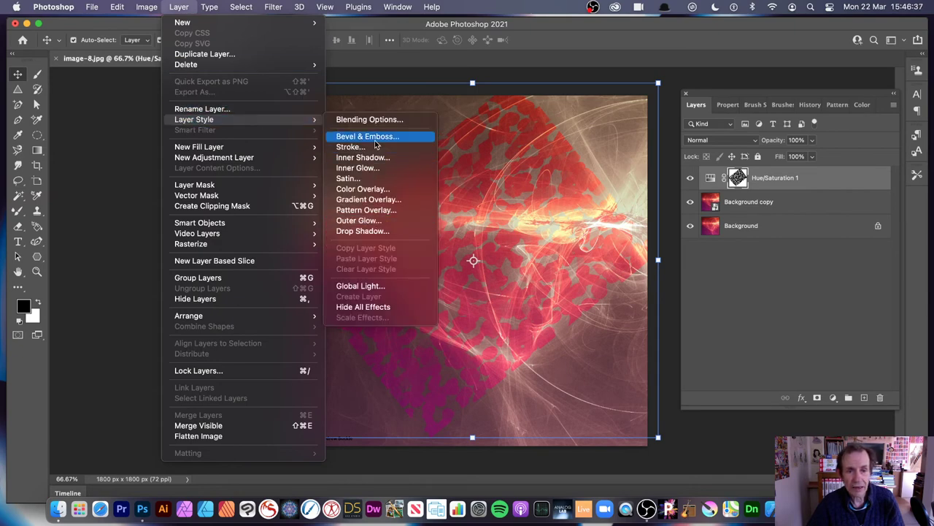
left_click(377, 138)
left_click_drag(673, 130, 529, 123)
left_click(768, 146)
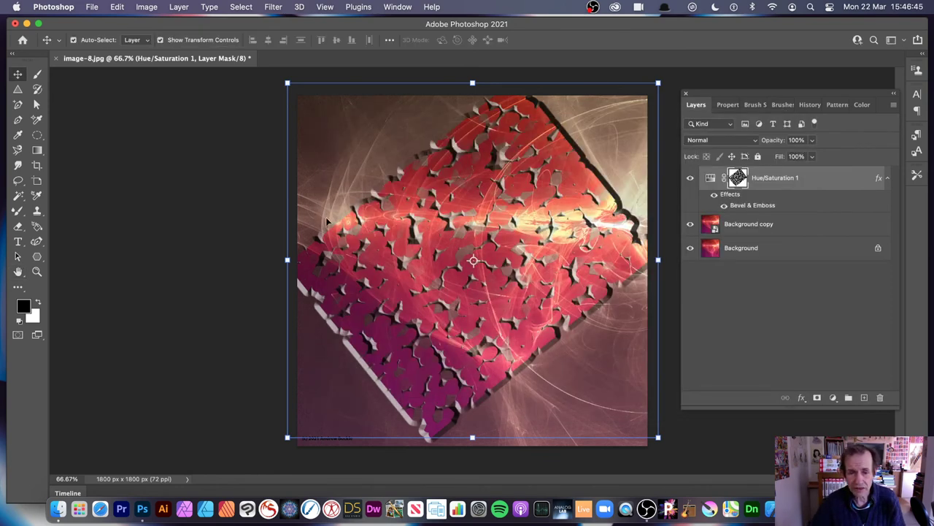
Step: Shift the embossed Hue/Saturation layer toward the canvas's upper left and place three offset duplicates of it across the rest of the image
left_click_drag(453, 145, 332, 79)
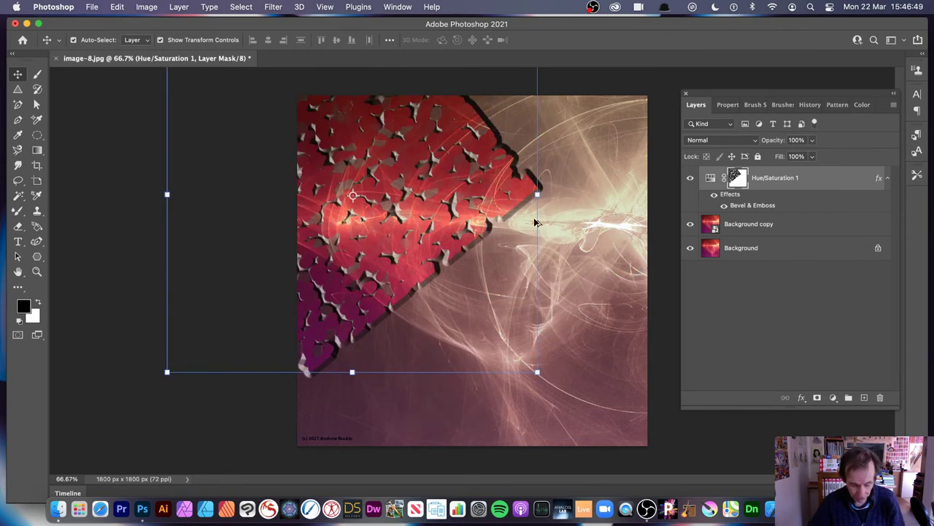
key("super")
left_click_drag(555, 214, 544, 141)
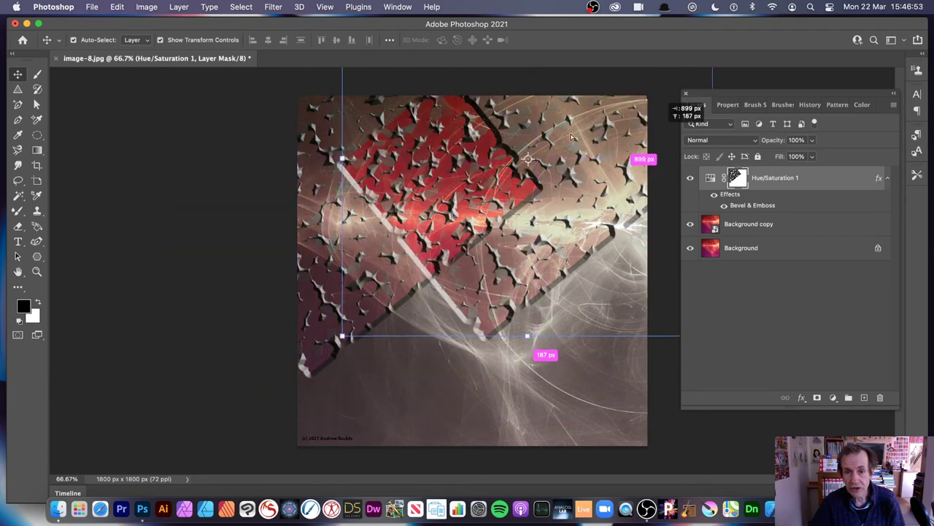
key("super+j")
left_click_drag(514, 278, 555, 256)
key("super+j")
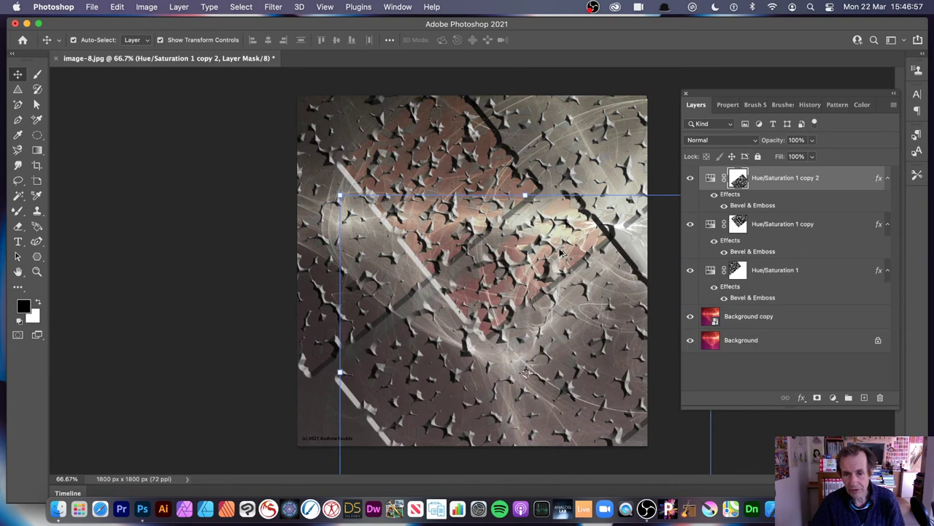
left_click_drag(453, 219, 239, 151)
key("super+j")
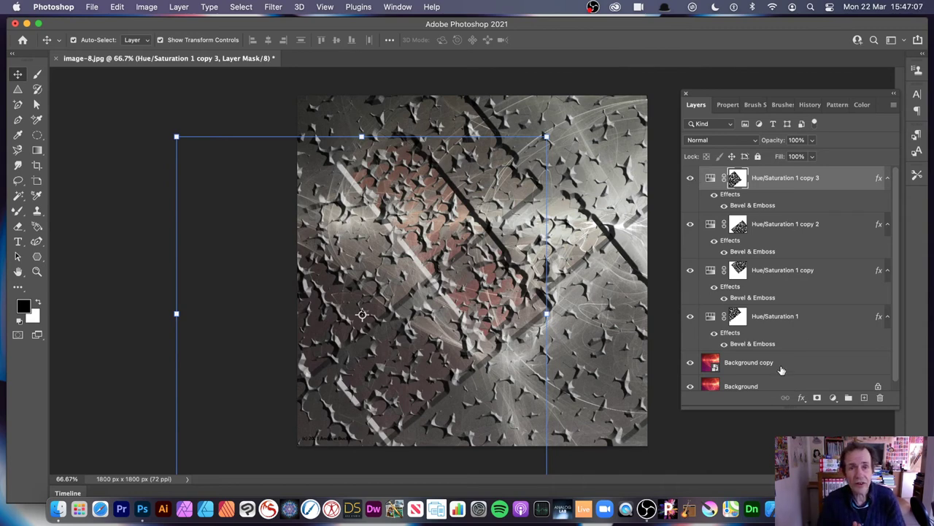
Step: Flatten the image and turn on Pattern Preview to view it as repeating tiles at 28% zoom
left_click(179, 6)
left_click(199, 437)
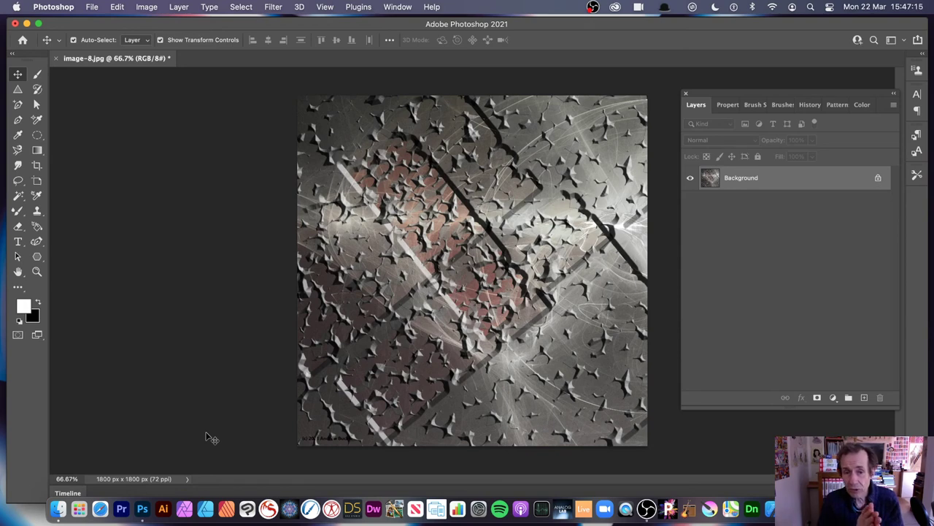
left_click(322, 7)
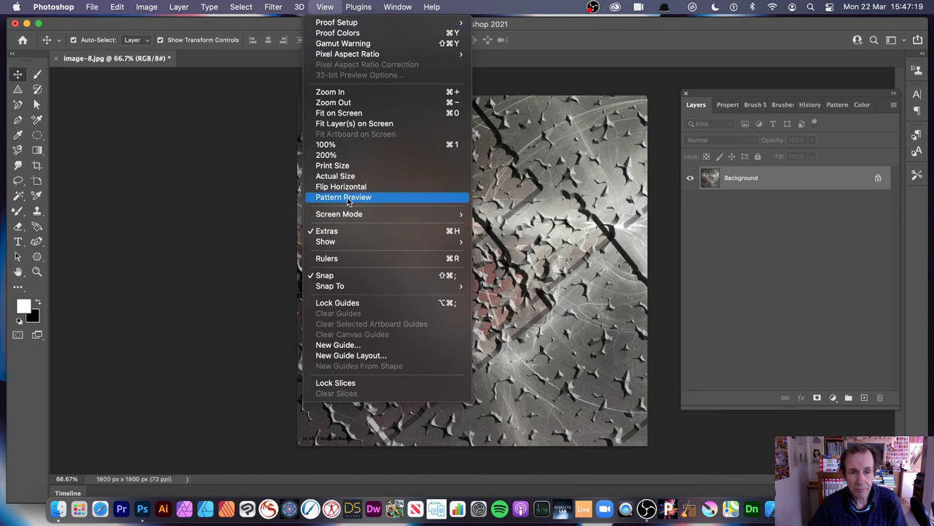
left_click(348, 198)
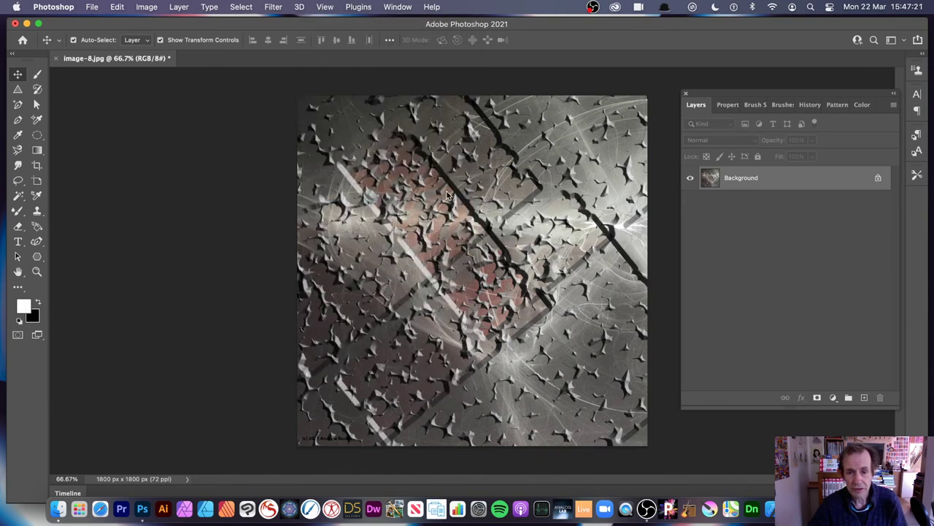
left_click(467, 208)
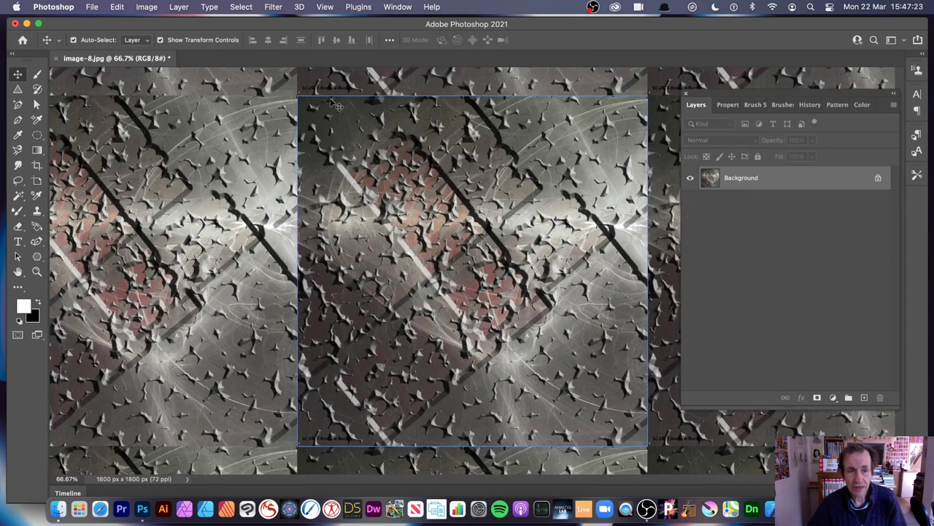
left_click(36, 271)
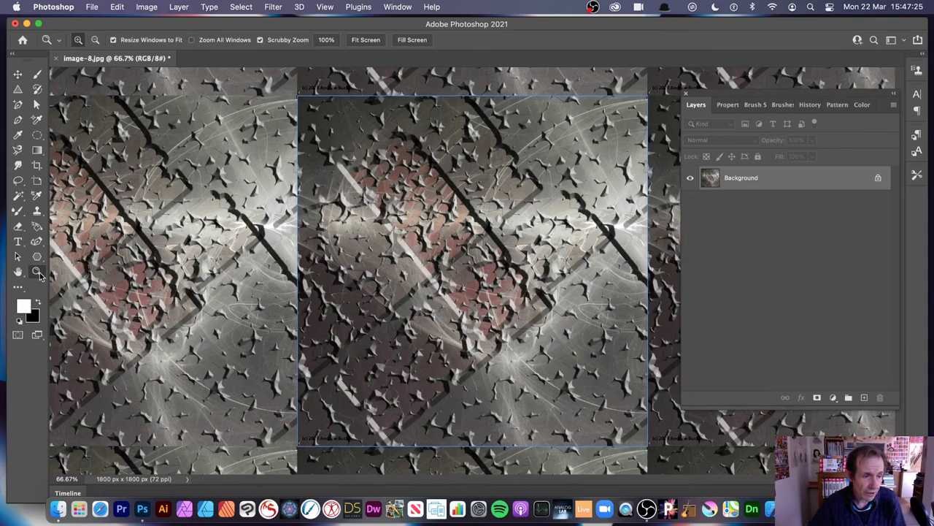
left_click_drag(473, 270, 400, 131)
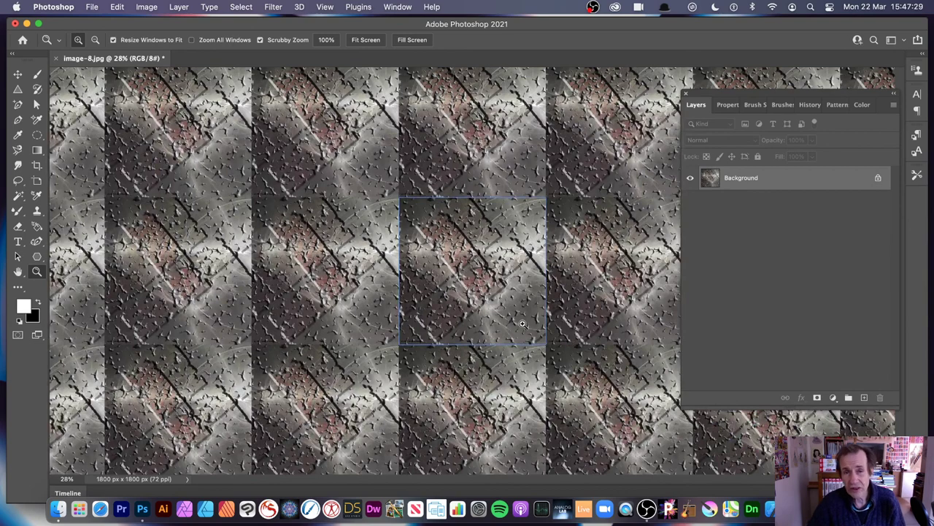
Step: Apply Pointillize with a cell size of 109 to the flattened Background in Pattern Preview
left_click(277, 6)
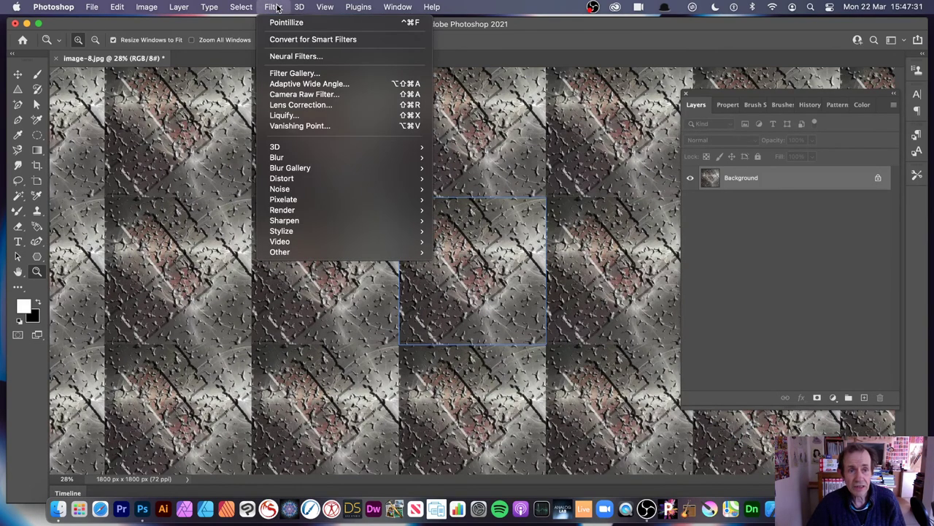
mouse_move(314, 198)
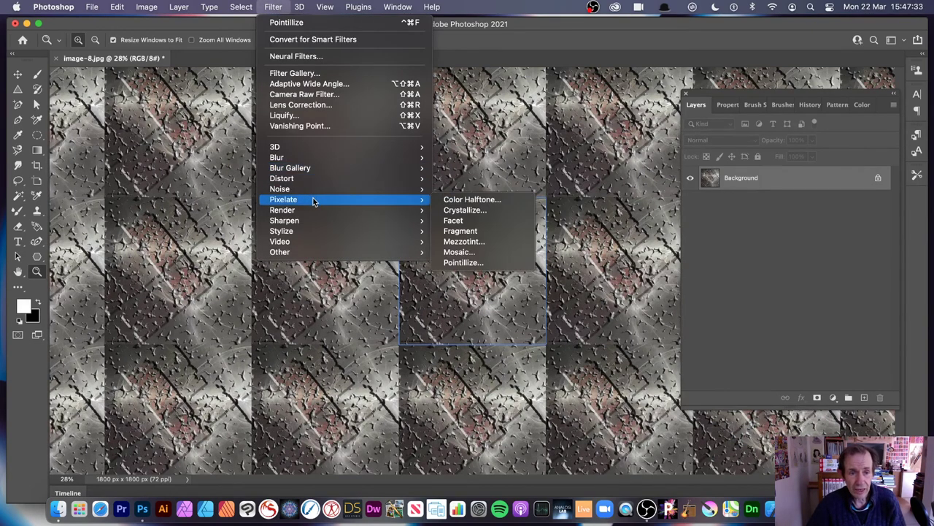
left_click(452, 262)
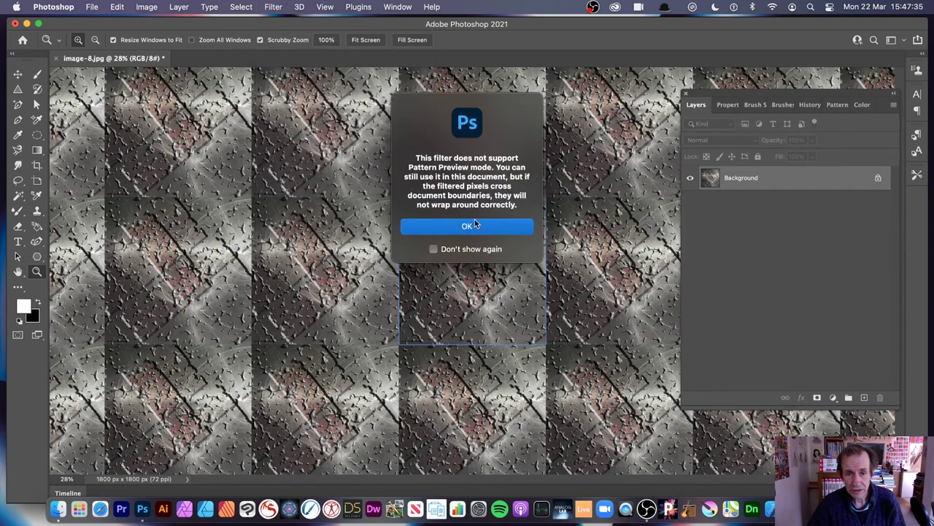
left_click(476, 224)
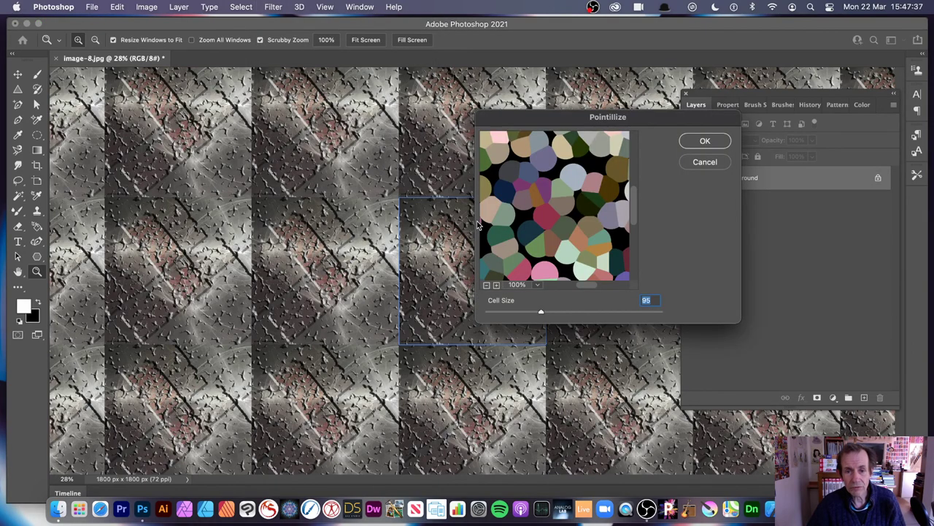
left_click_drag(547, 313, 550, 312)
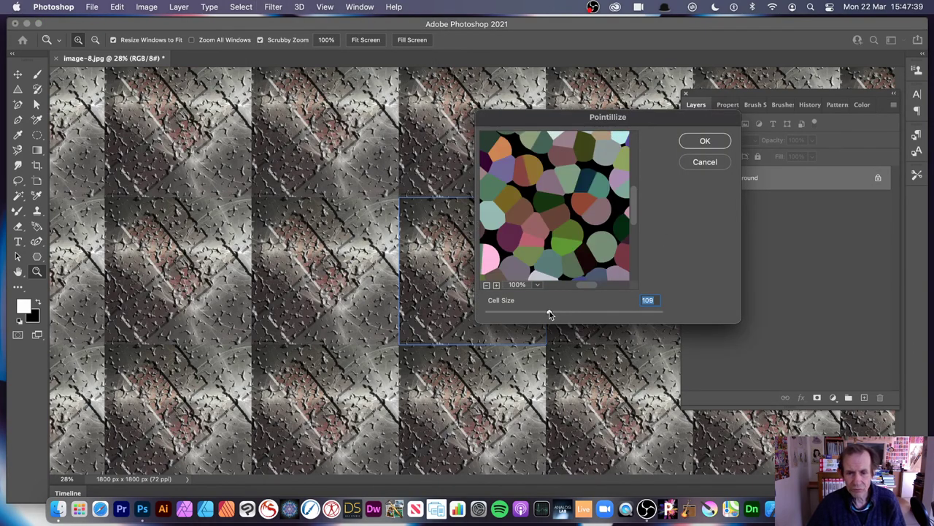
left_click(705, 142)
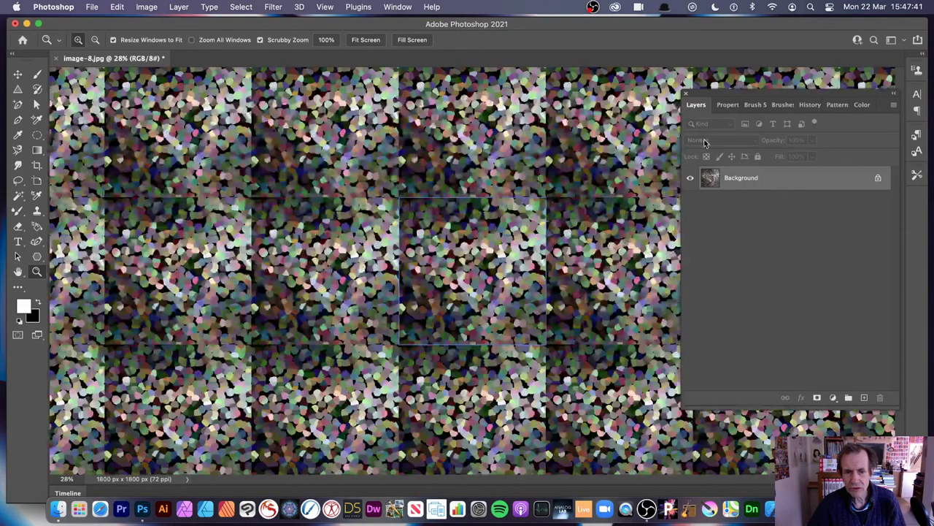